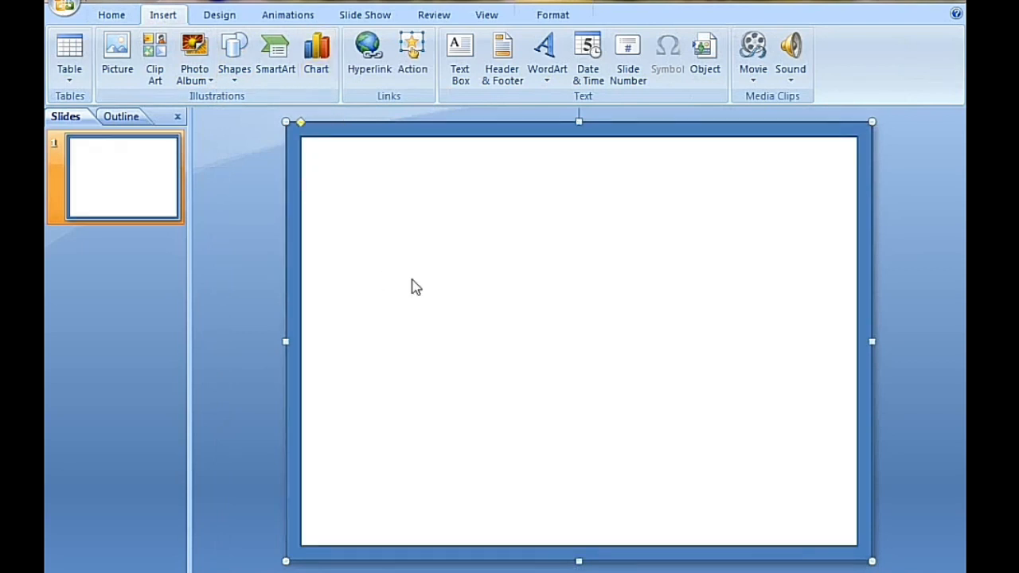
Insert the picture Wedding-Border-Transparent-PNG from the Sample Pictures folder onto the slide.
left_click(412, 285)
left_click(123, 80)
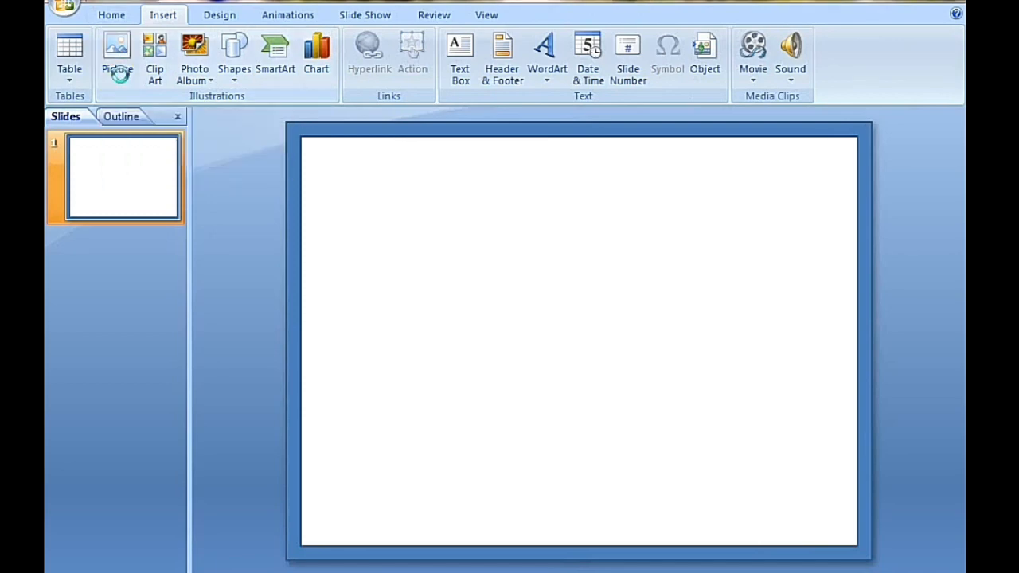
left_click(379, 267)
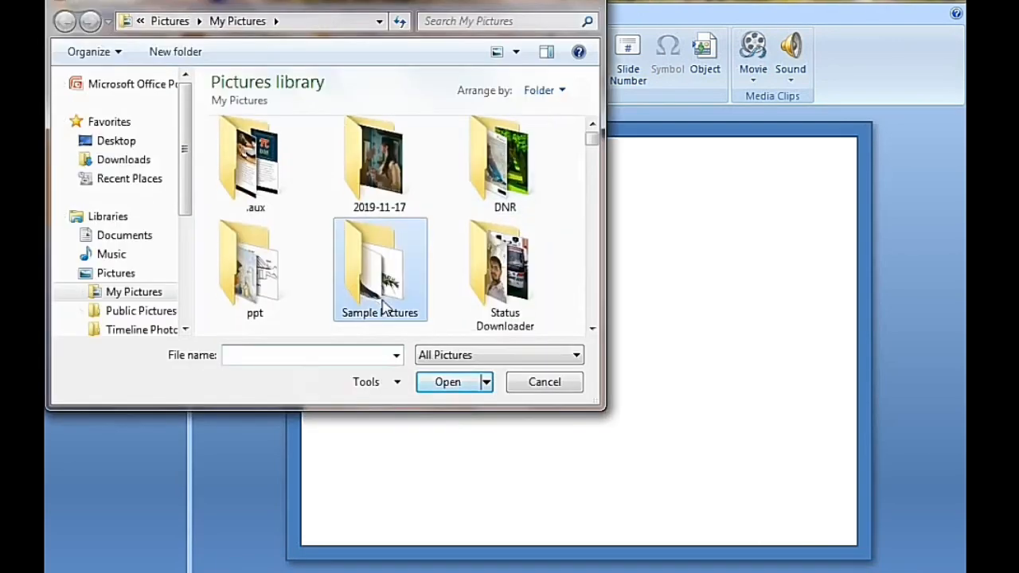
left_click(448, 382)
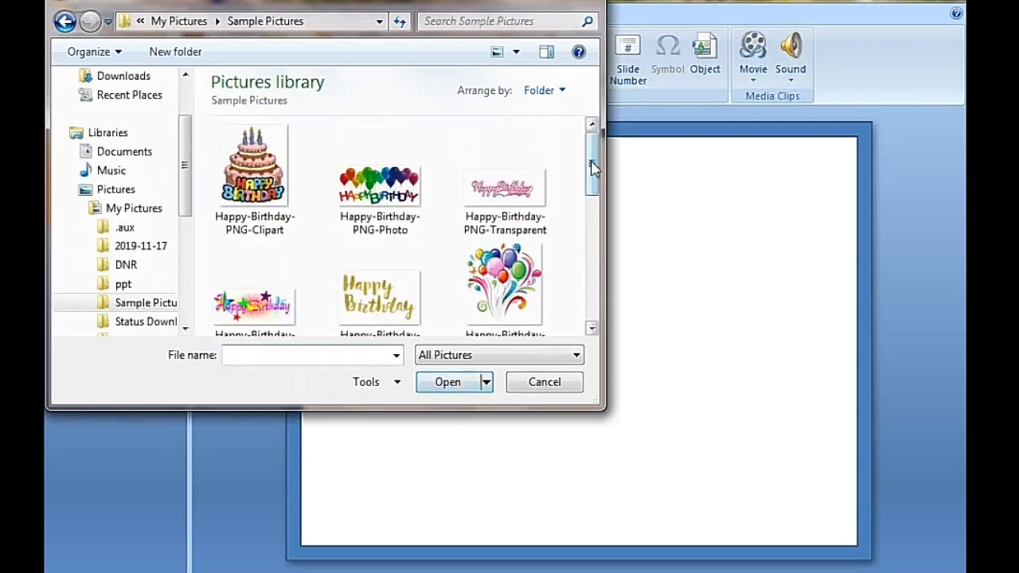
left_click_drag(592, 163, 586, 239)
scroll(586, 238, "down", 1)
left_click(398, 149)
left_click(467, 385)
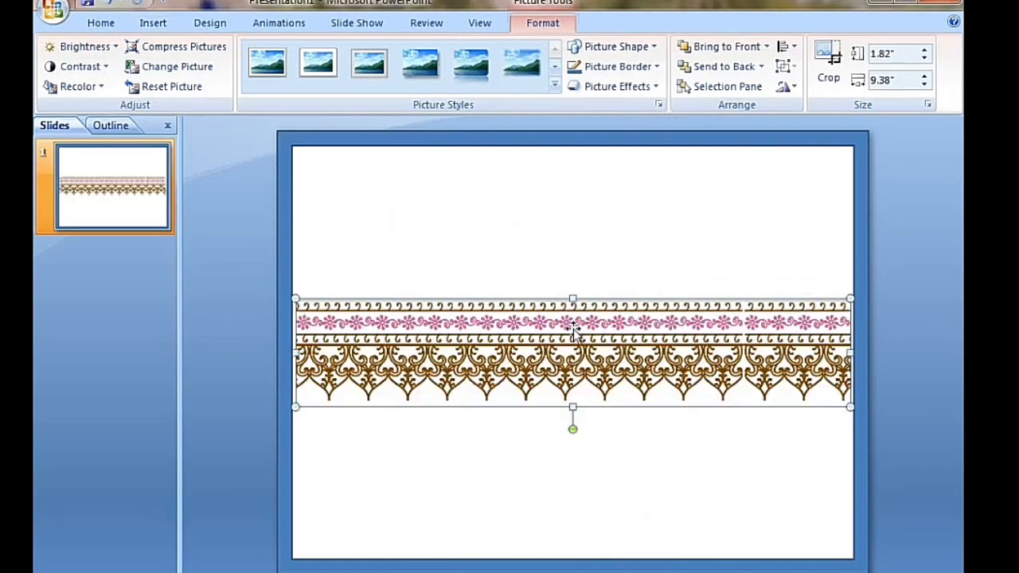
Resize the border picture to 0.75" high and 9.5" wide, fitted along the frame's inner top edge.
left_click_drag(571, 390, 568, 201)
left_click_drag(568, 253, 568, 191)
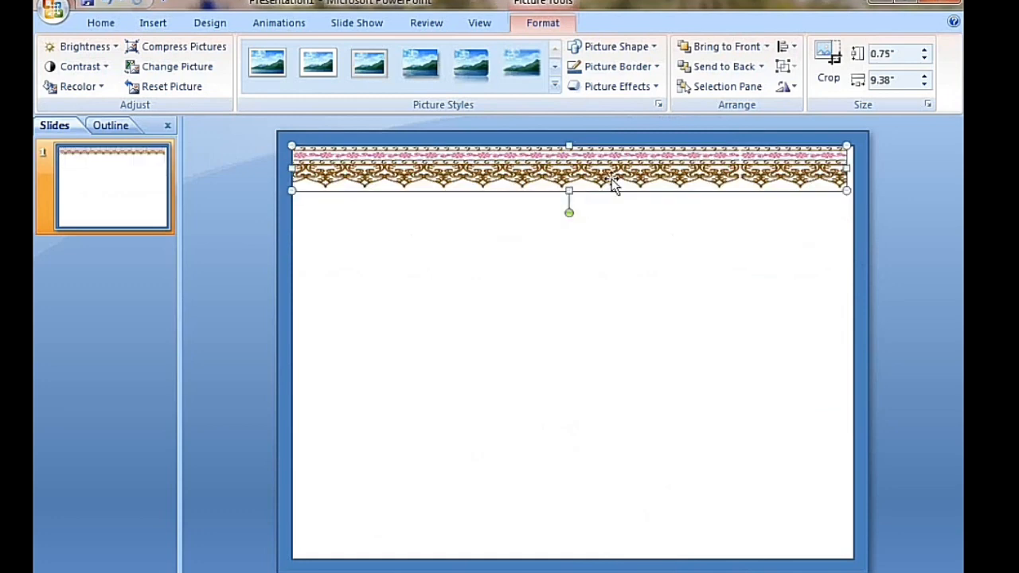
left_click_drag(849, 168, 854, 169)
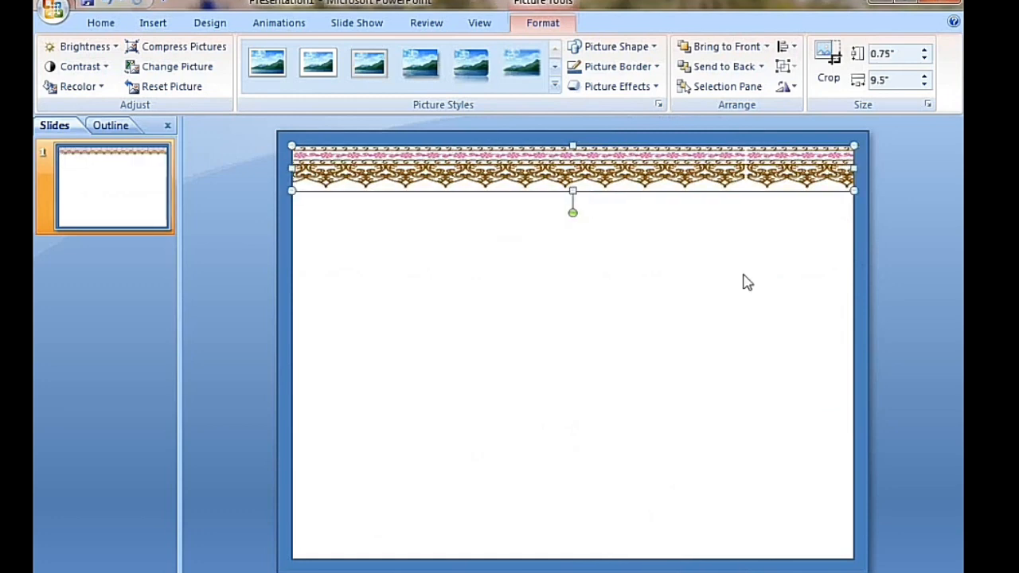
left_click(675, 291)
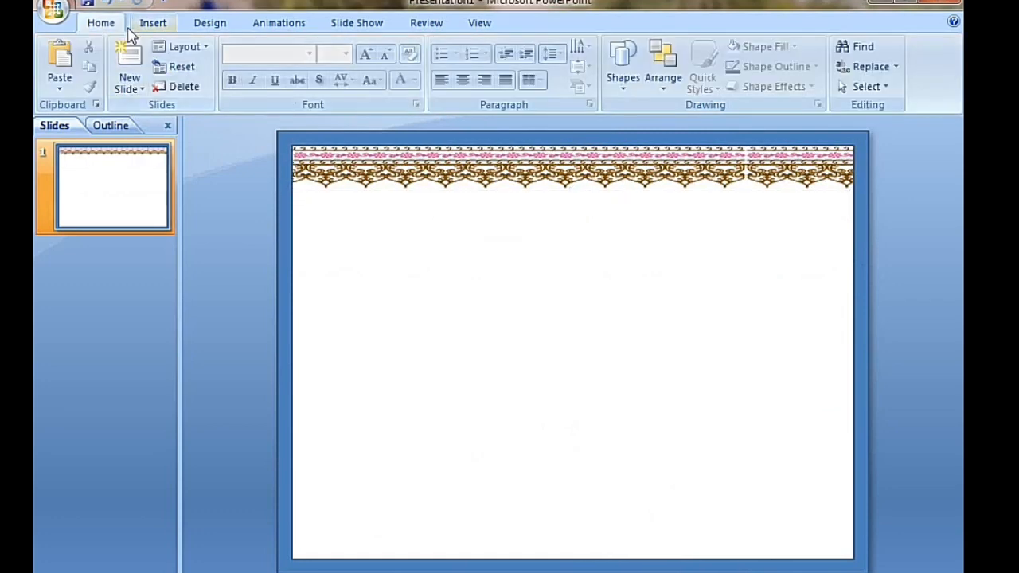
Insert the picture Wedding-Couple-PNG-Transparent-Image from Sample Pictures onto the slide.
left_click(153, 23)
left_click(111, 78)
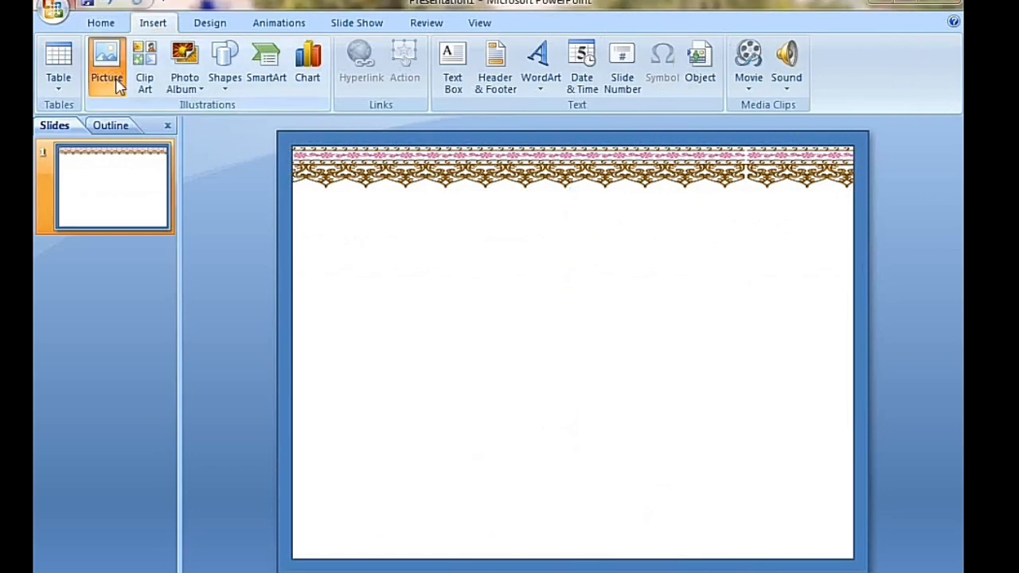
left_click_drag(585, 171, 586, 243)
left_click(494, 199)
left_click(443, 394)
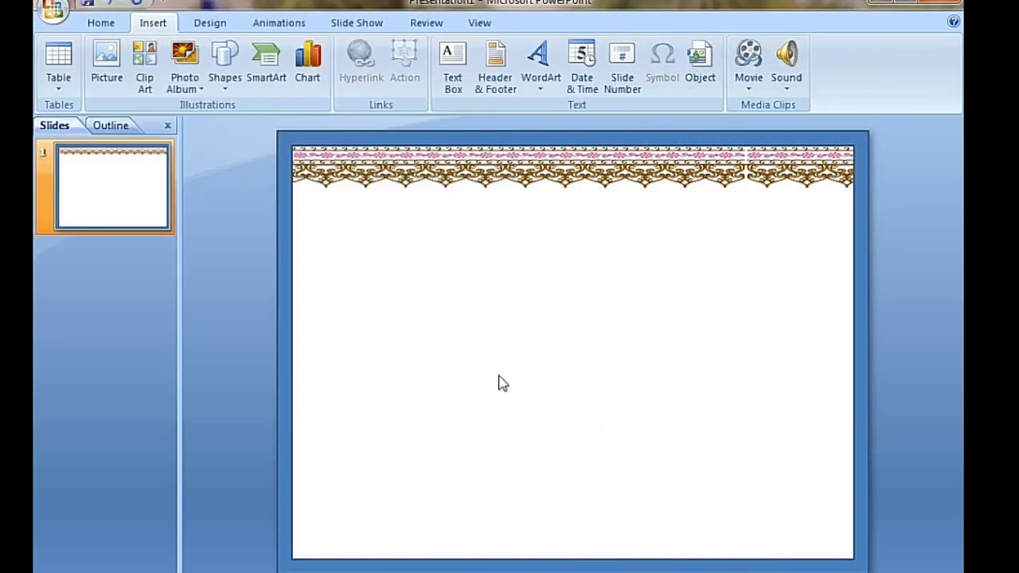
Shrink the wedding couple picture and place it in the frame's lower-left corner.
left_click_drag(565, 557, 814, 354)
left_click_drag(820, 247, 523, 253)
left_click_drag(395, 261, 366, 446)
left_click(555, 286)
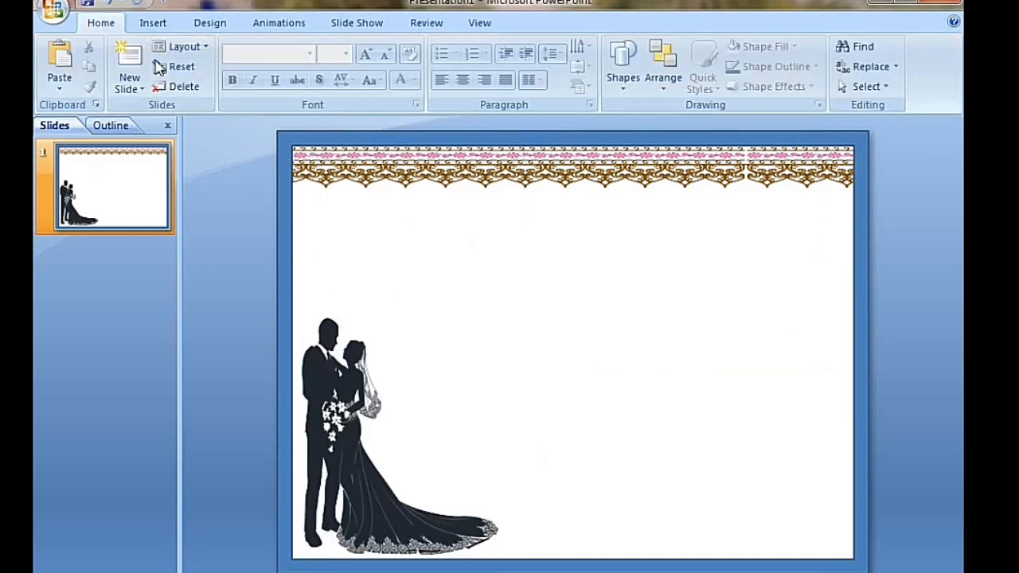
Insert the red lettering picture Wedding-PNG-Transparent-Image from Sample Pictures onto the slide.
left_click(153, 22)
left_click(102, 76)
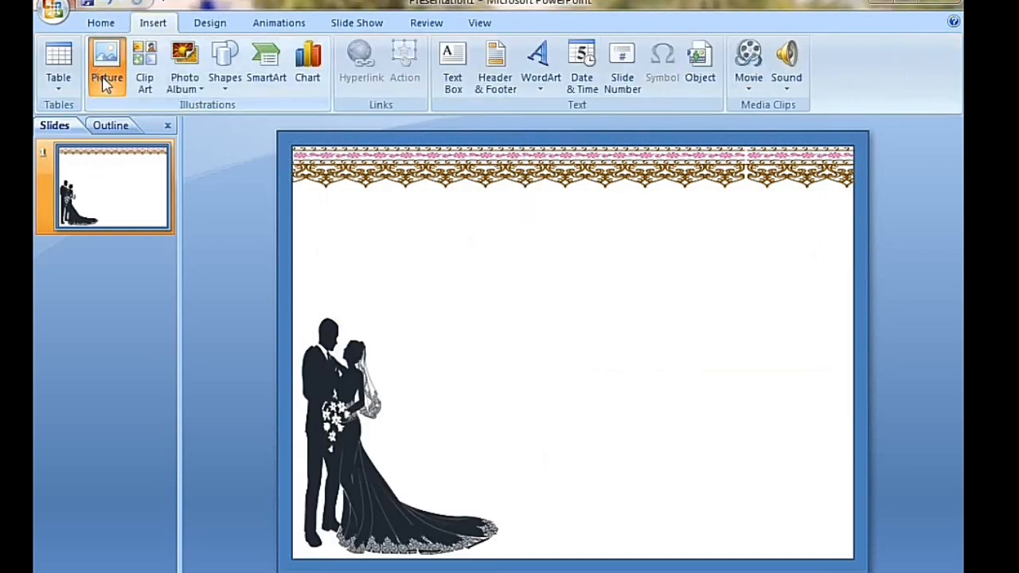
scroll(591, 199, "down", 2)
scroll(590, 199, "down", 5)
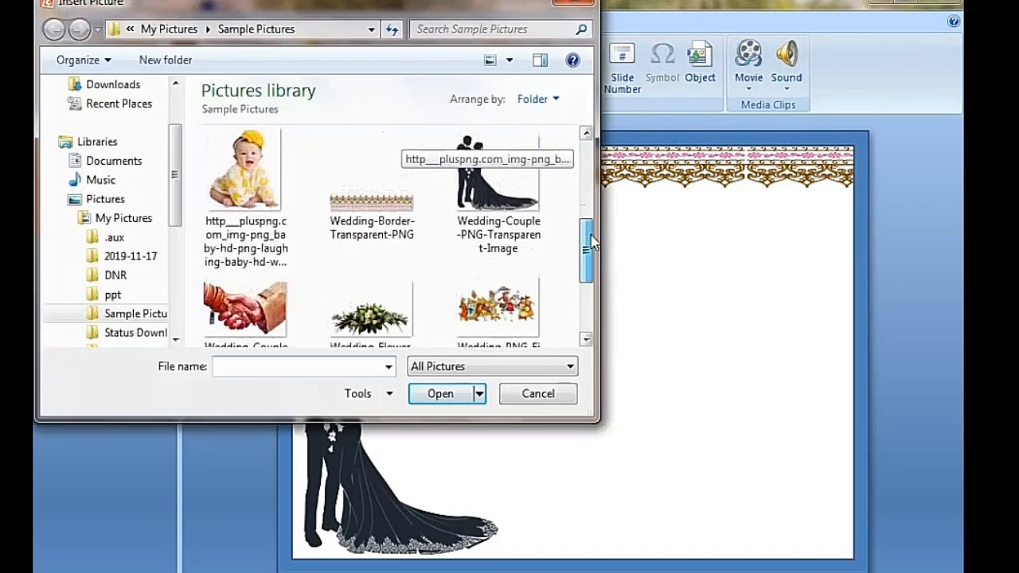
left_click(372, 290)
left_click(441, 393)
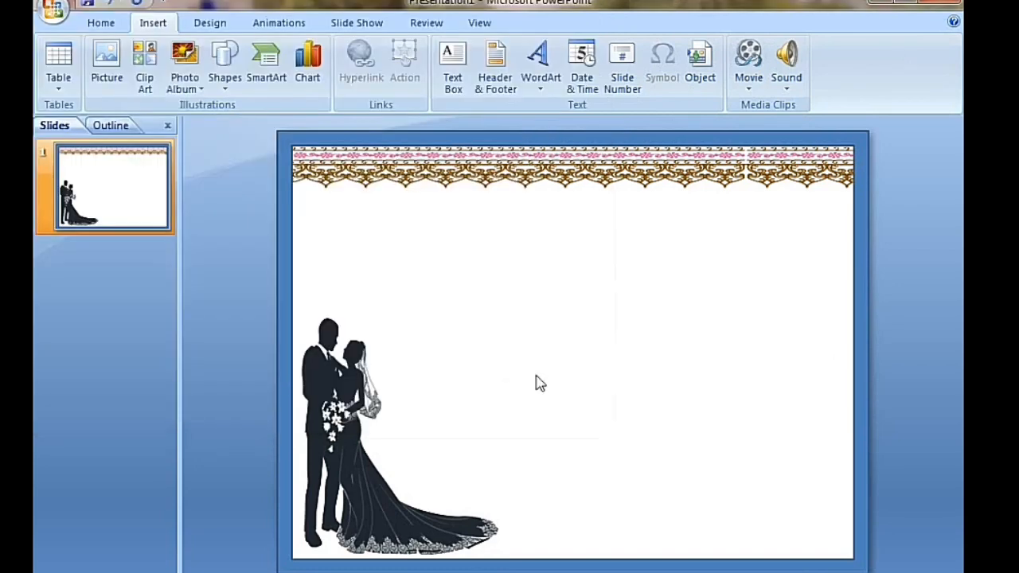
Shrink the Wedding lettering to about 0.69" high, narrow it from both sides and place it centrally just below the border.
left_click_drag(572, 418, 581, 225)
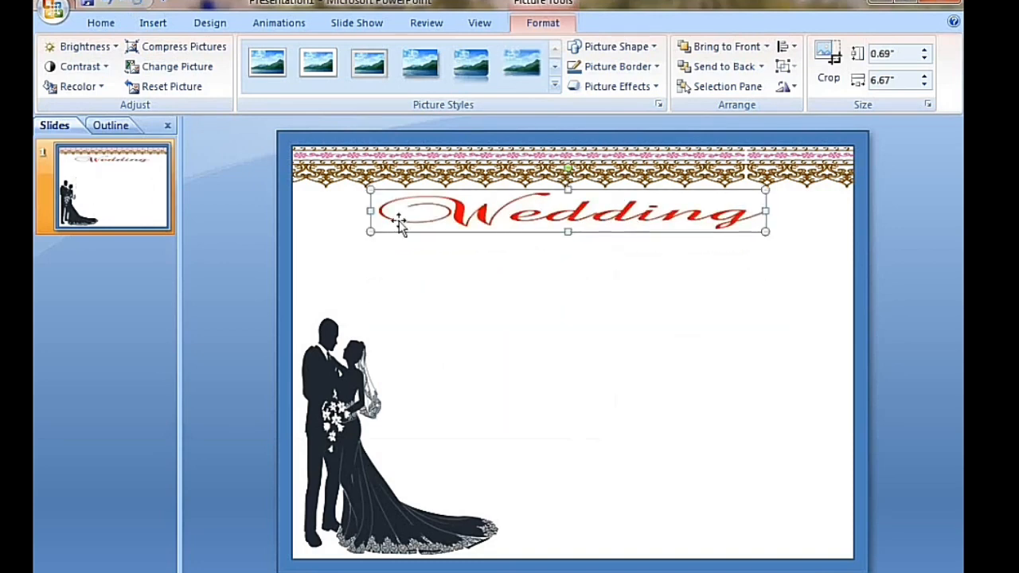
left_click_drag(371, 211, 390, 211)
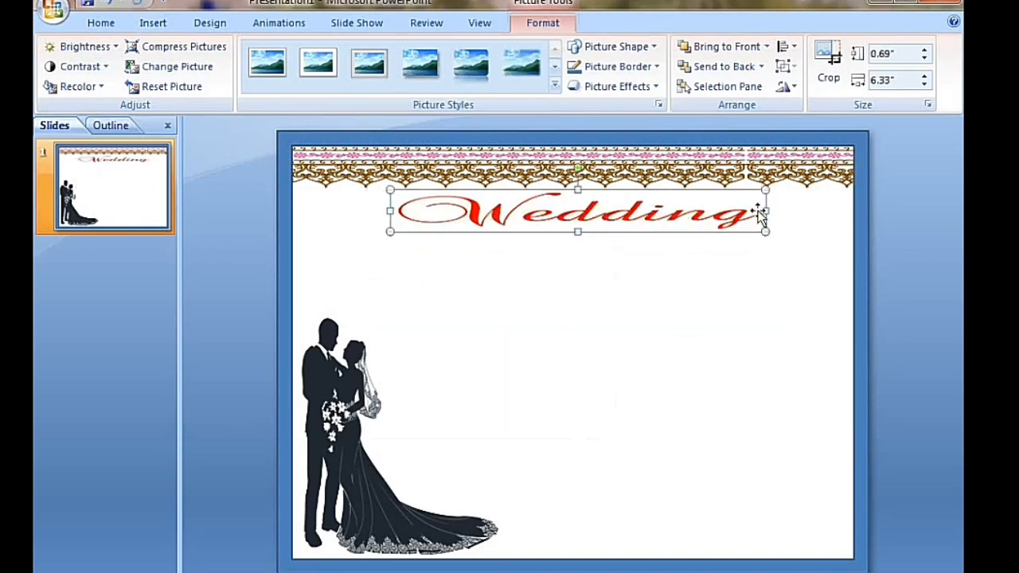
left_click_drag(761, 211, 746, 212)
left_click(361, 197)
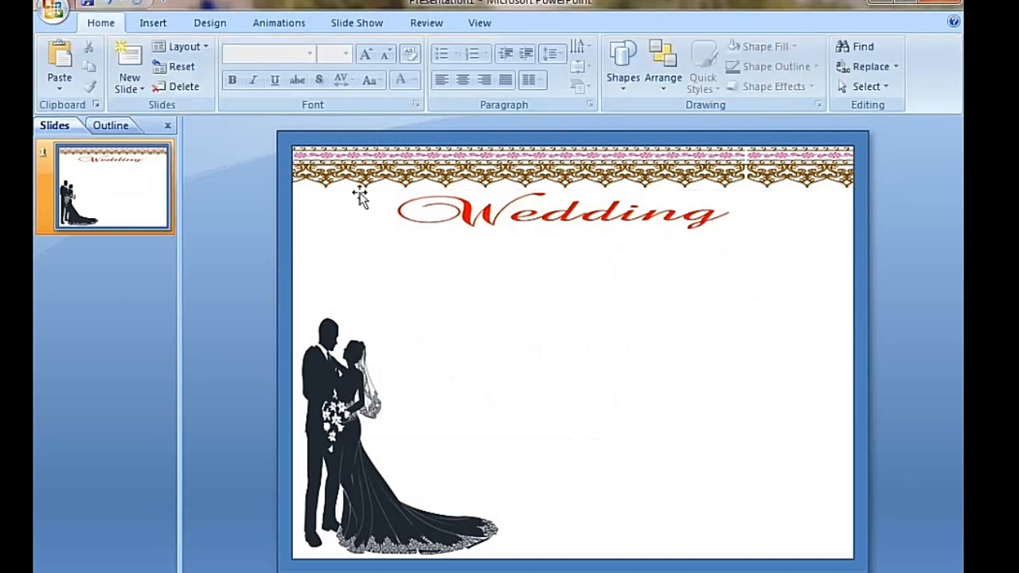
Insert the crossed-horns picture Wedding-Transparent-PNG from Sample Pictures onto the slide.
left_click(153, 22)
left_click(103, 84)
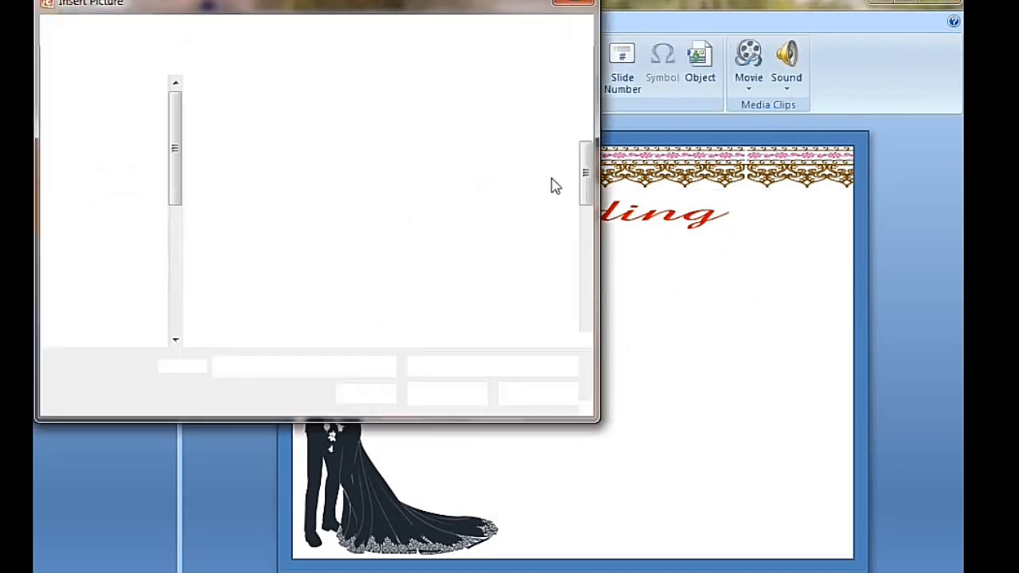
left_click_drag(585, 225, 587, 285)
double_click(471, 343)
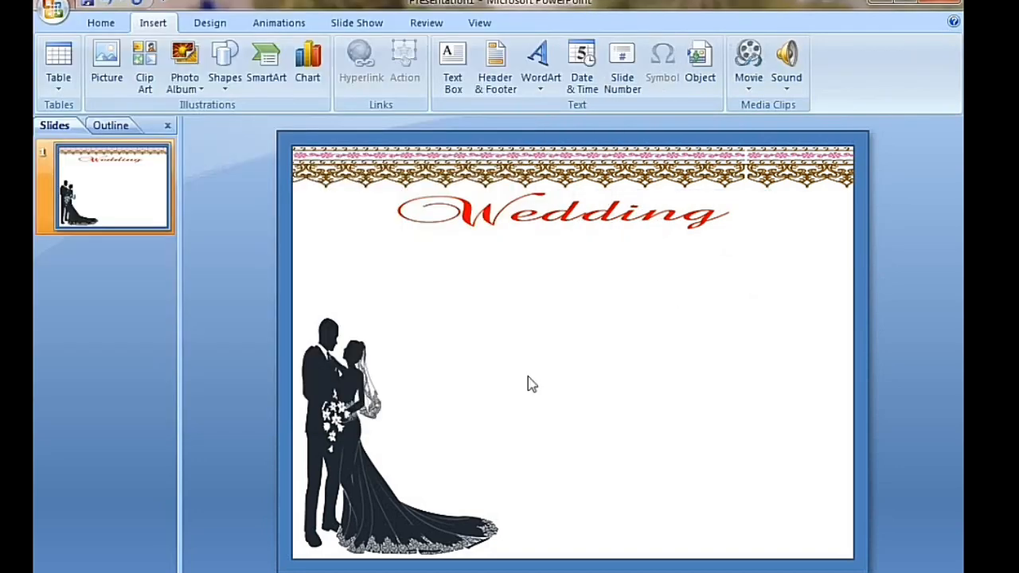
Shrink the crossed-horns picture and place it directly right of the Wedding lettering.
left_click_drag(573, 538, 765, 338)
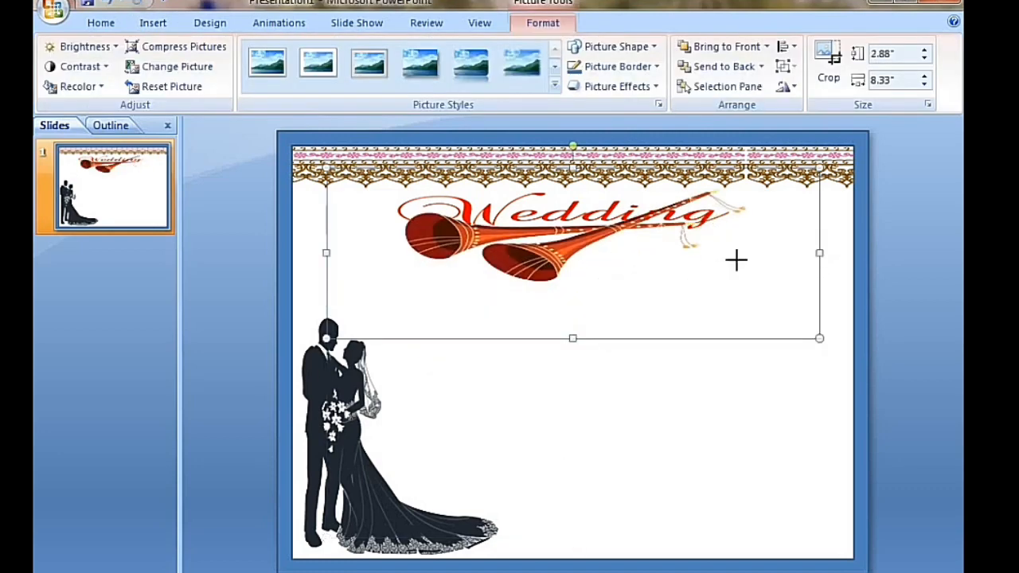
left_click_drag(518, 263, 519, 254)
left_click_drag(335, 253, 366, 253)
left_click_drag(432, 213, 792, 230)
left_click(716, 345)
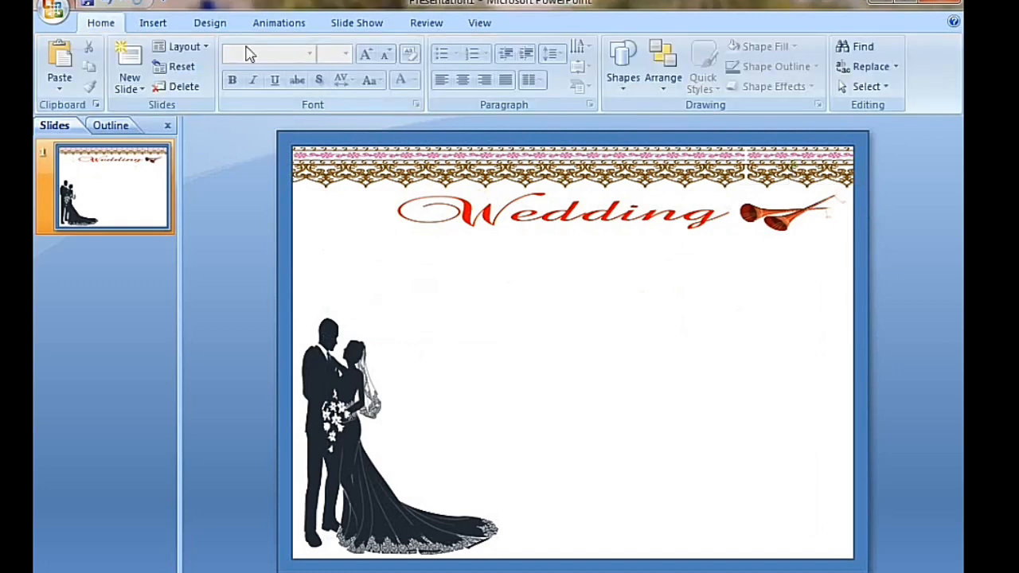
Insert the picture Wedding-PNG-Image, showing the pot, drums and horn, from Sample Pictures.
left_click(161, 30)
left_click(104, 83)
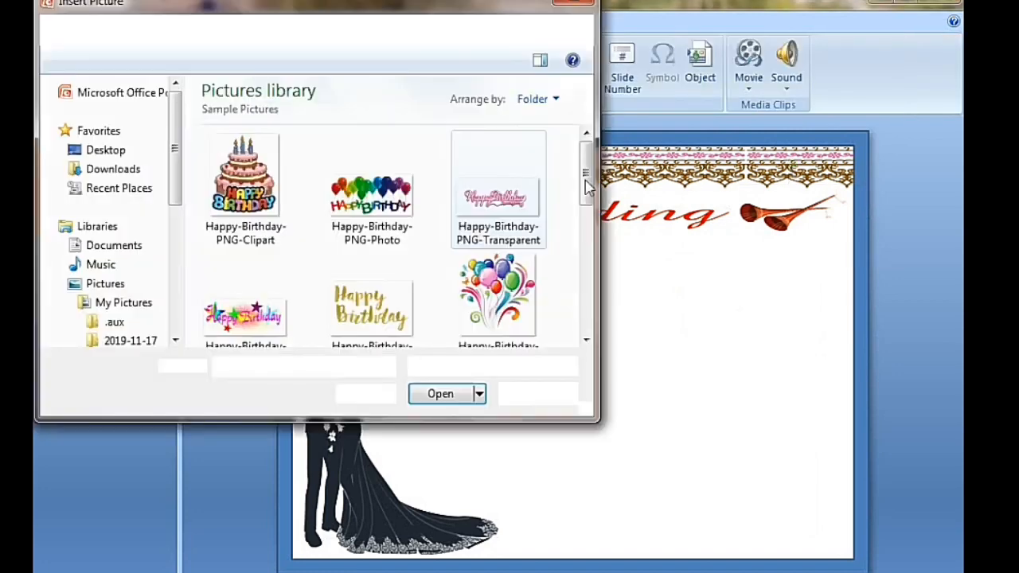
scroll(585, 185, "down", 5)
left_click(246, 271)
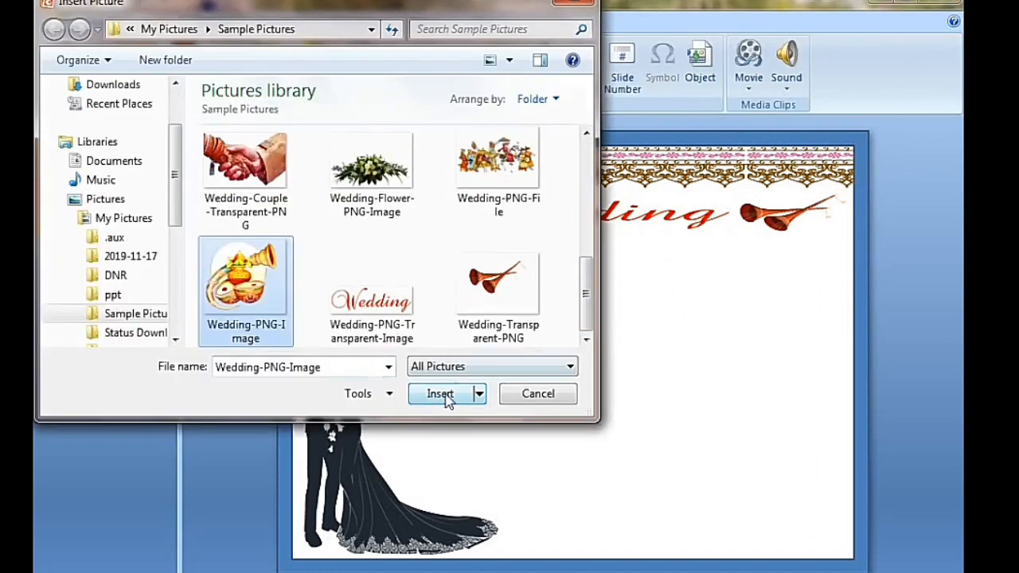
left_click(444, 394)
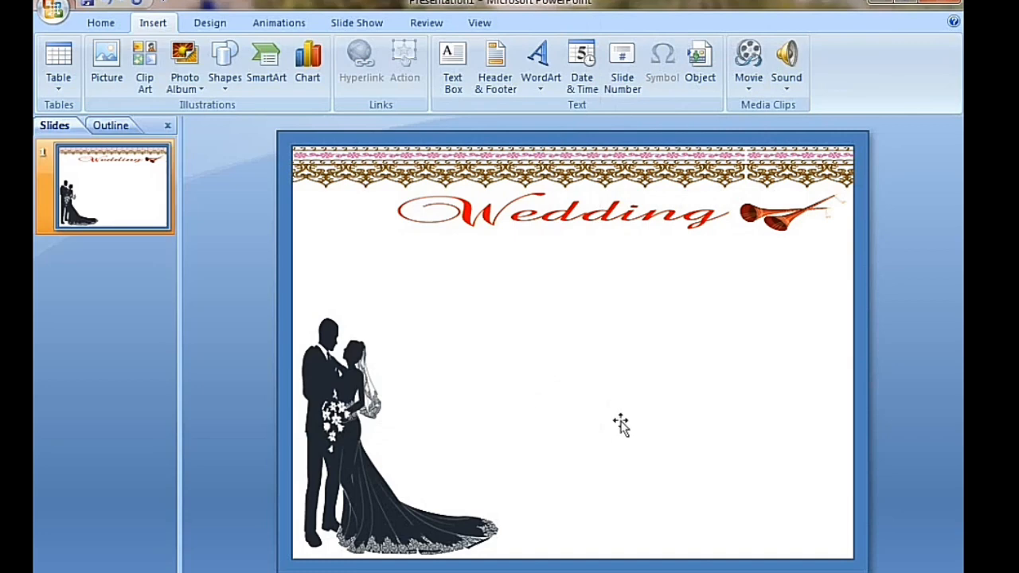
Resize the pot-and-drums picture to about 1.42" by 1.96" and place it left of the Wedding lettering.
left_click_drag(574, 547, 582, 307)
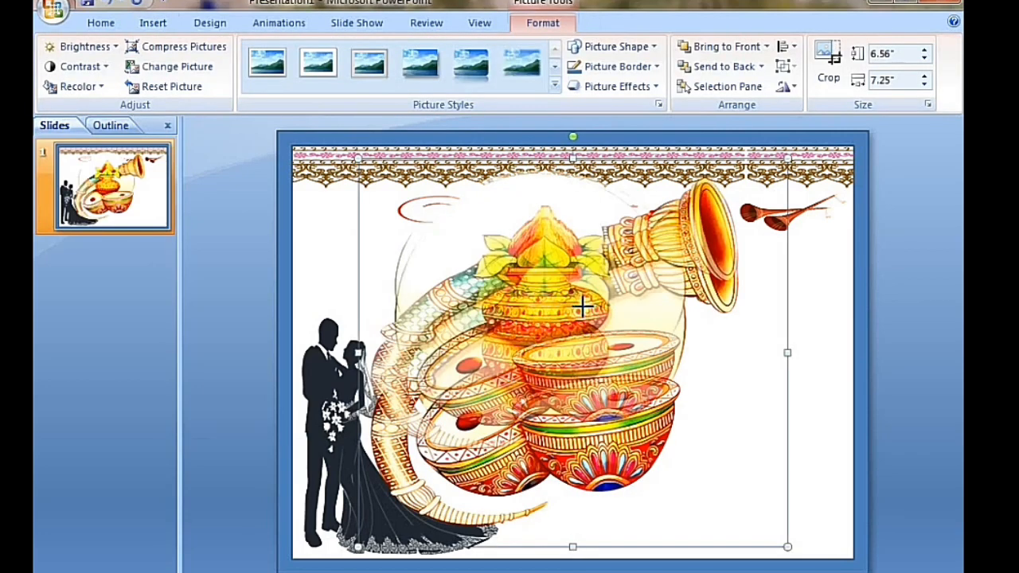
left_click_drag(771, 290, 774, 263)
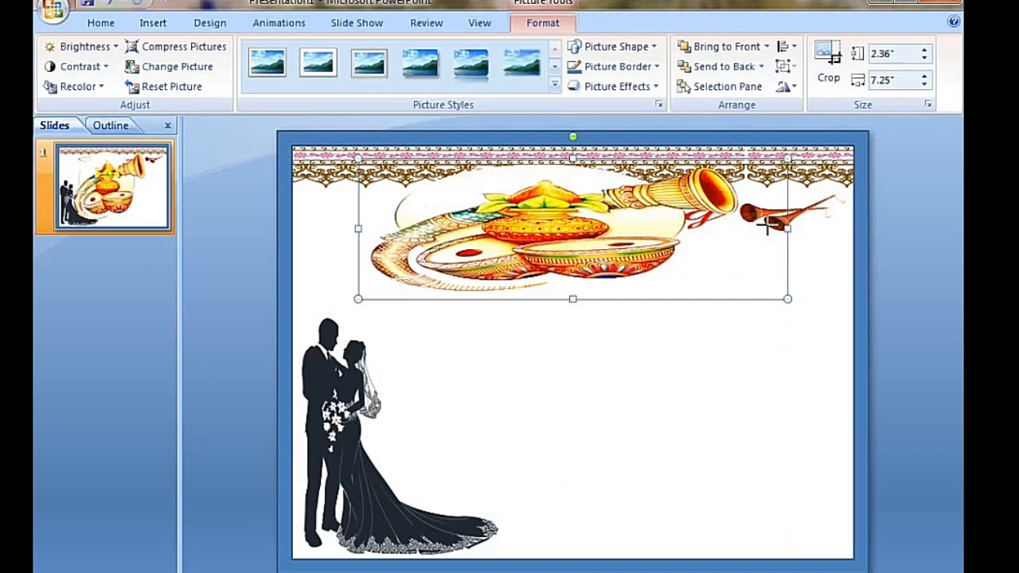
left_click_drag(514, 223, 514, 228)
left_click_drag(426, 212, 475, 257)
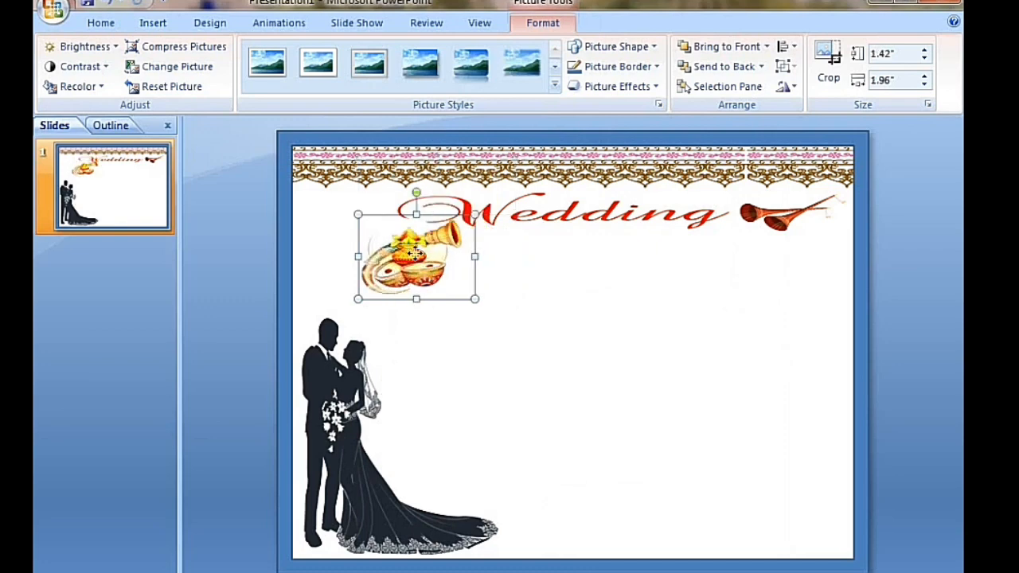
left_click_drag(350, 228, 354, 217)
left_click_drag(514, 373, 515, 372)
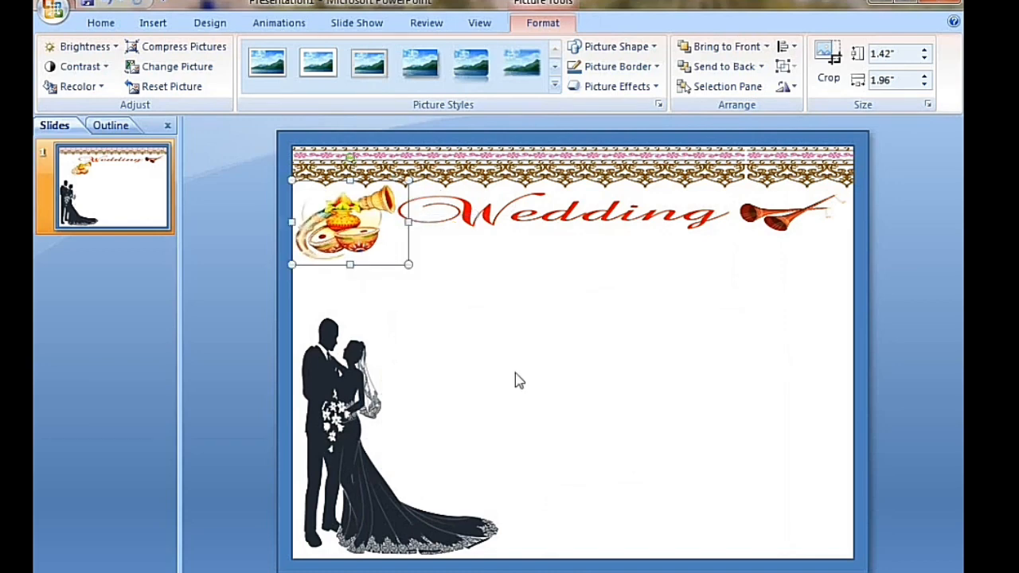
left_click(515, 370)
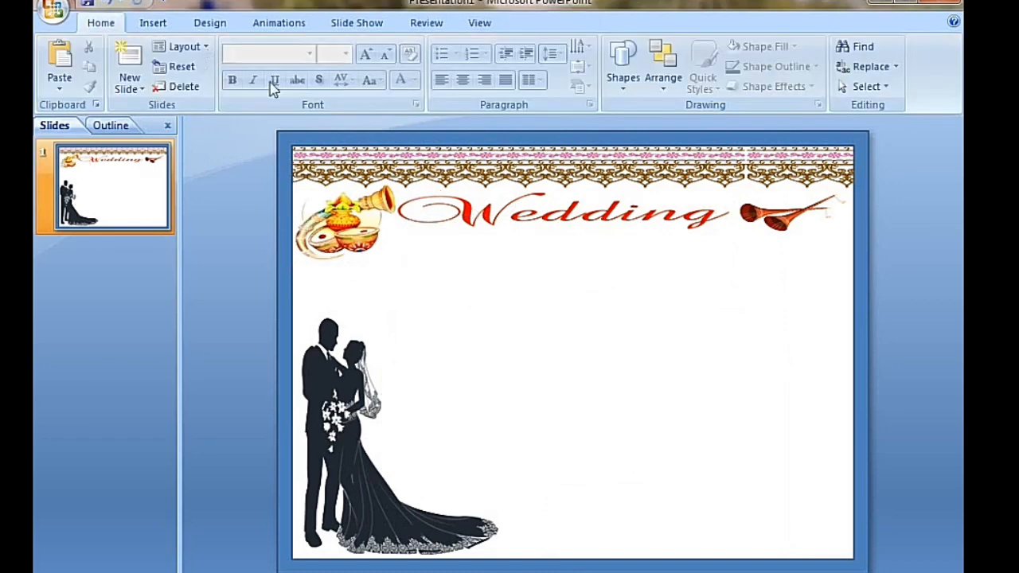
Insert the wedding procession picture Wedding-PNG-File from Sample Pictures onto the slide.
left_click(151, 23)
left_click(97, 79)
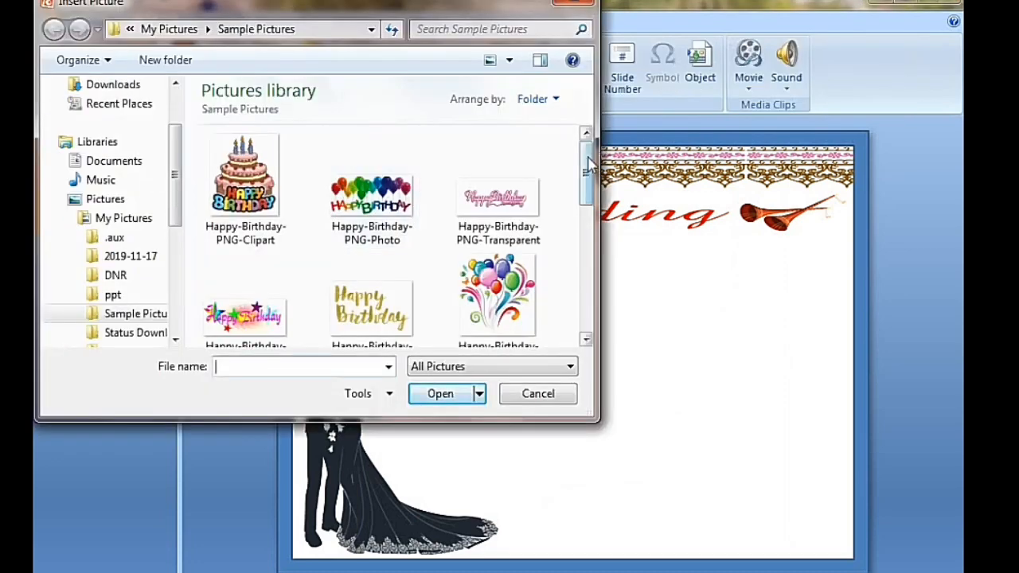
left_click_drag(584, 161, 584, 292)
left_click(518, 187)
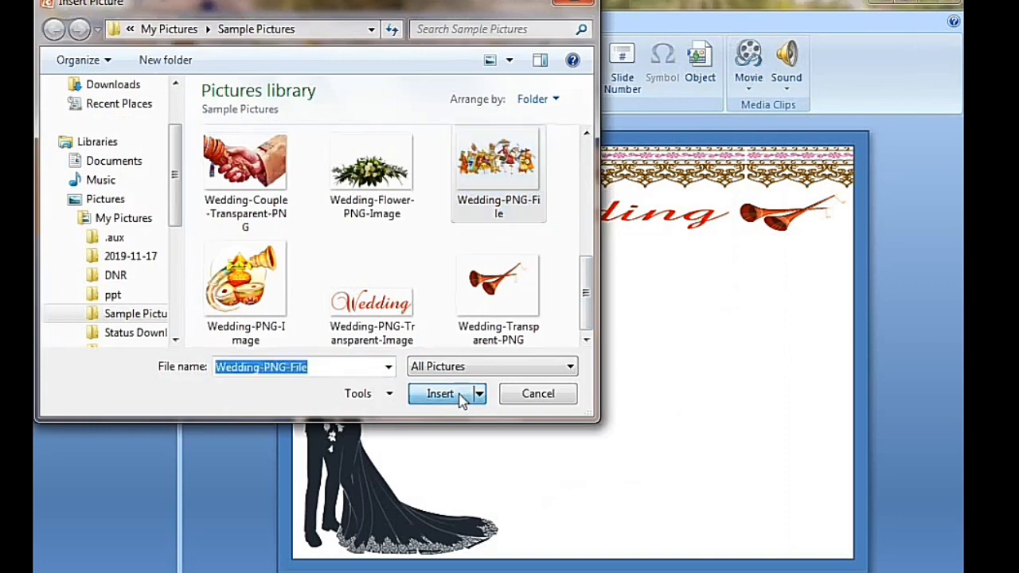
left_click(440, 393)
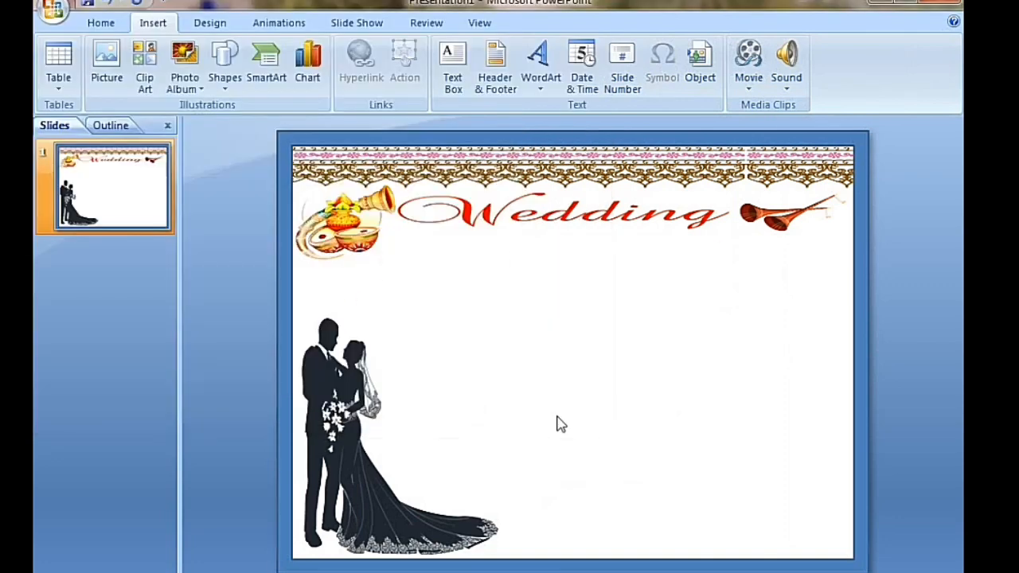
Resize the procession picture to about 3.08" by 7.67" and place it along the frame's bottom edge, right of the couple.
left_click_drag(569, 295, 572, 327)
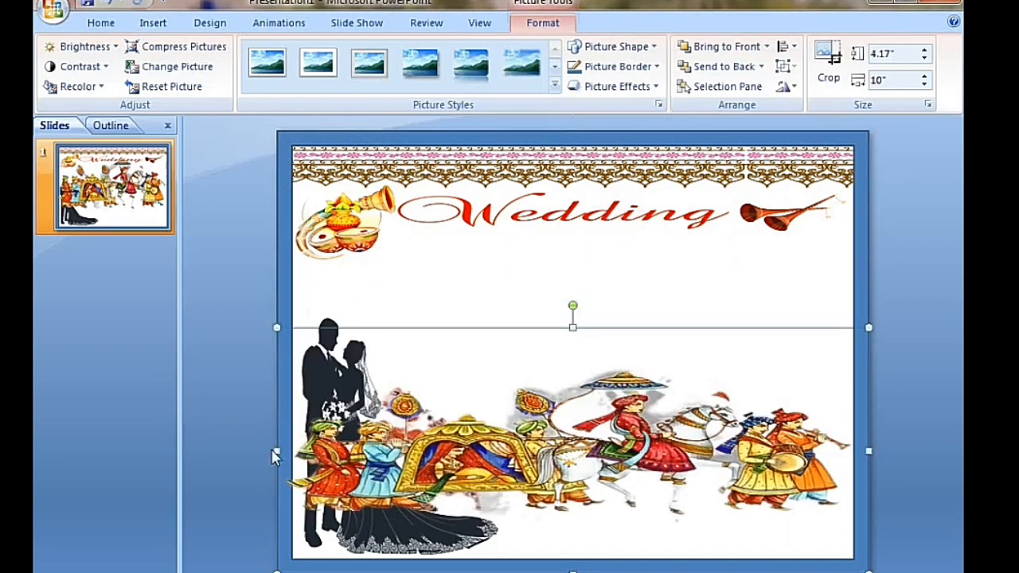
left_click_drag(277, 451, 414, 452)
left_click_drag(637, 518, 636, 512)
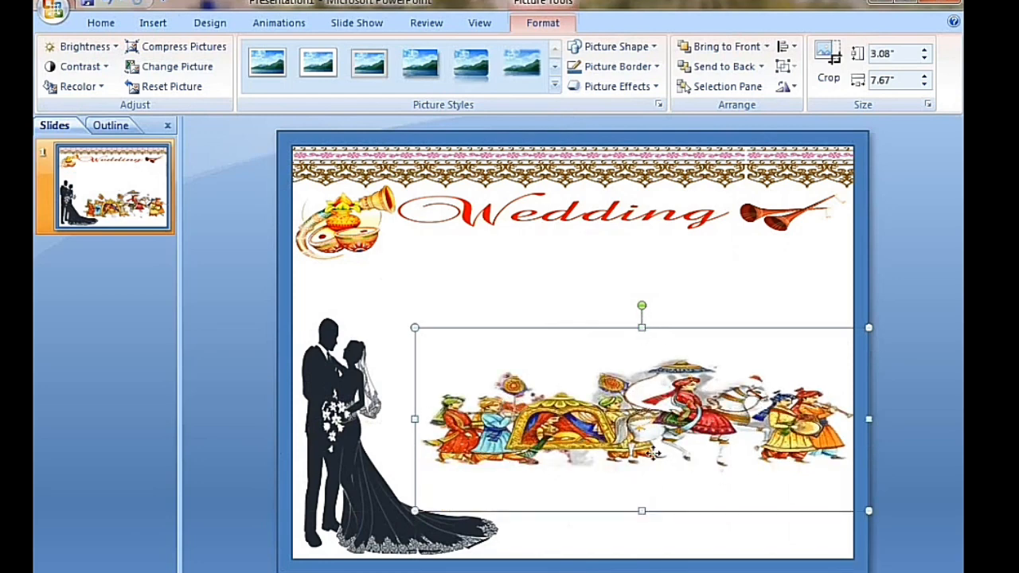
left_click_drag(652, 500, 652, 572)
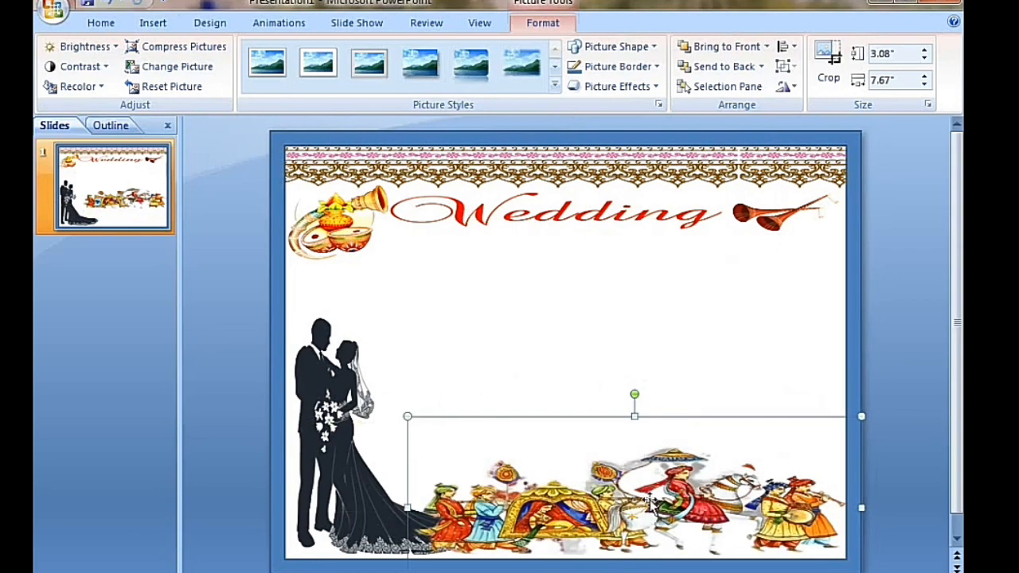
left_click(719, 364)
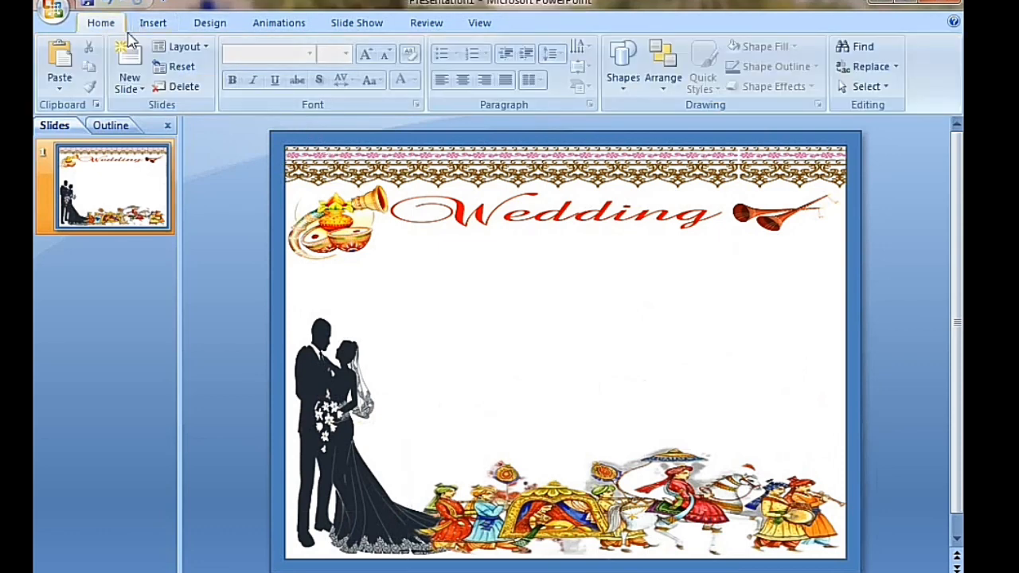
Insert the picture of the bride's and groom's clasped hands from Sample Pictures onto the slide.
left_click(151, 23)
left_click(108, 80)
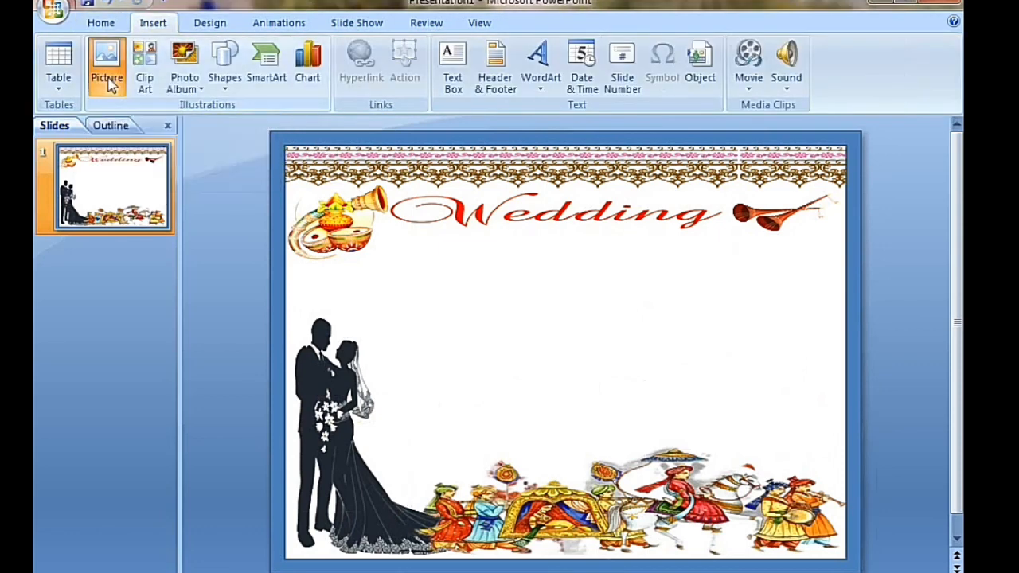
scroll(446, 191, "down", 5)
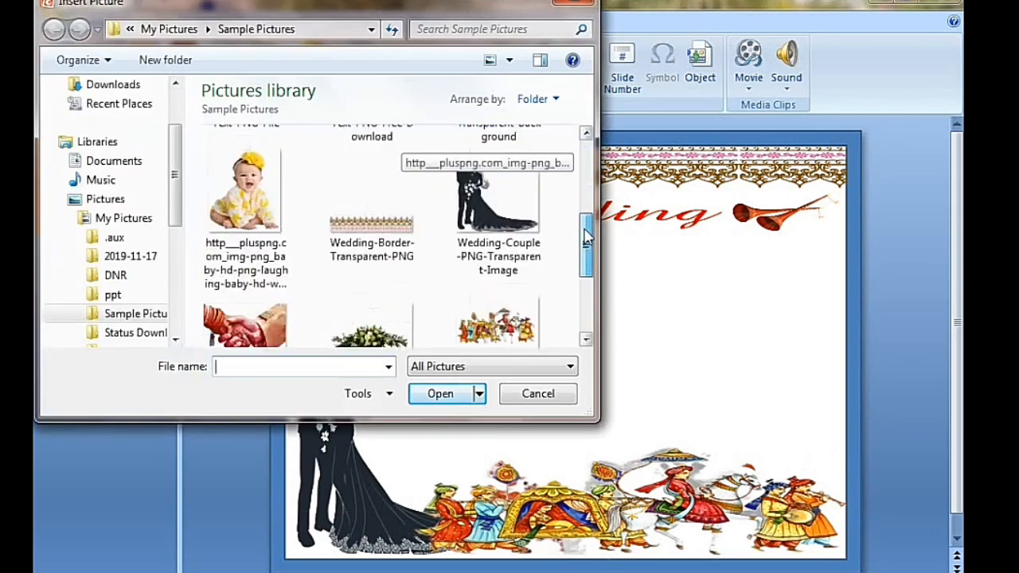
left_click(271, 208)
left_click(439, 394)
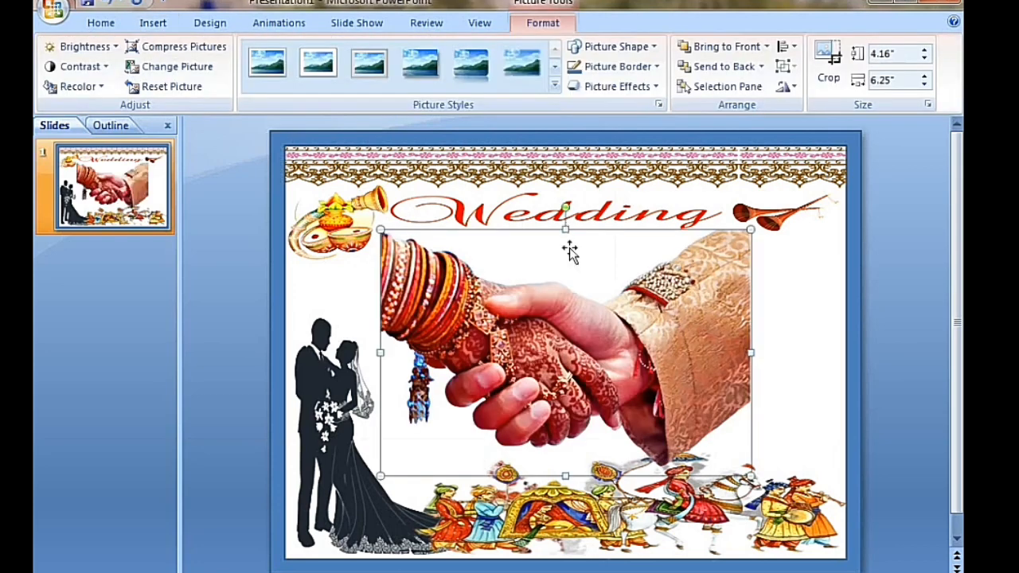
Reduce the clasped-hands picture's height to about 1.5" and place it just above the procession, right of the couple.
left_click_drag(565, 230, 565, 387)
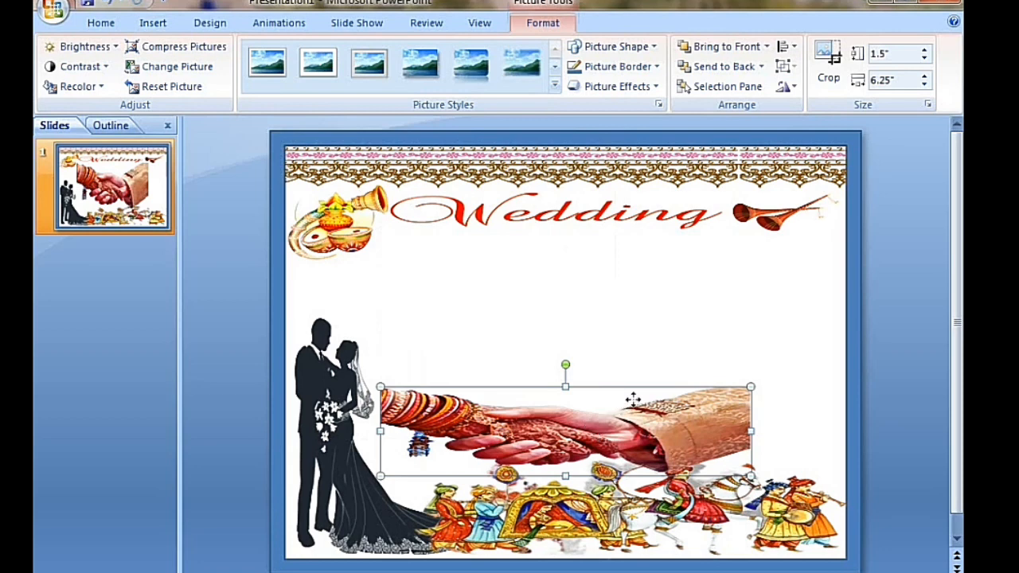
left_click_drag(623, 409, 605, 384)
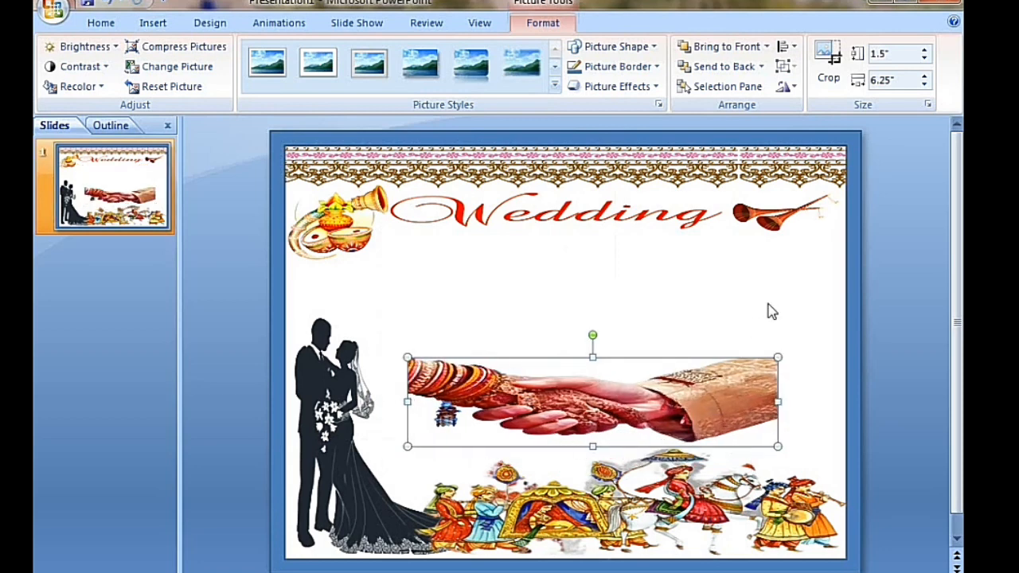
left_click(765, 312)
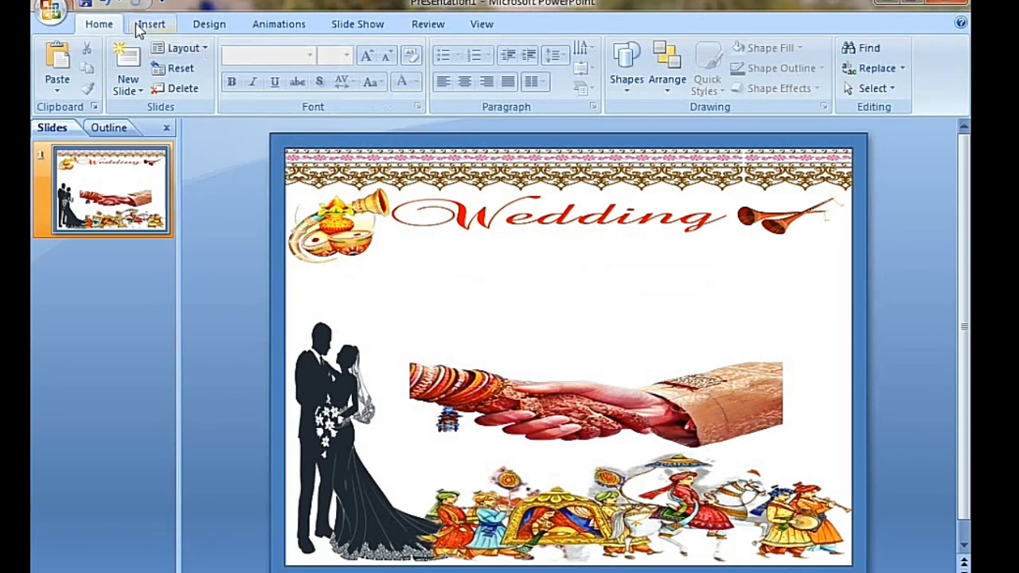
Insert a WordArt text object in the light blue bevelled style with reflection.
left_click(153, 22)
left_click(542, 85)
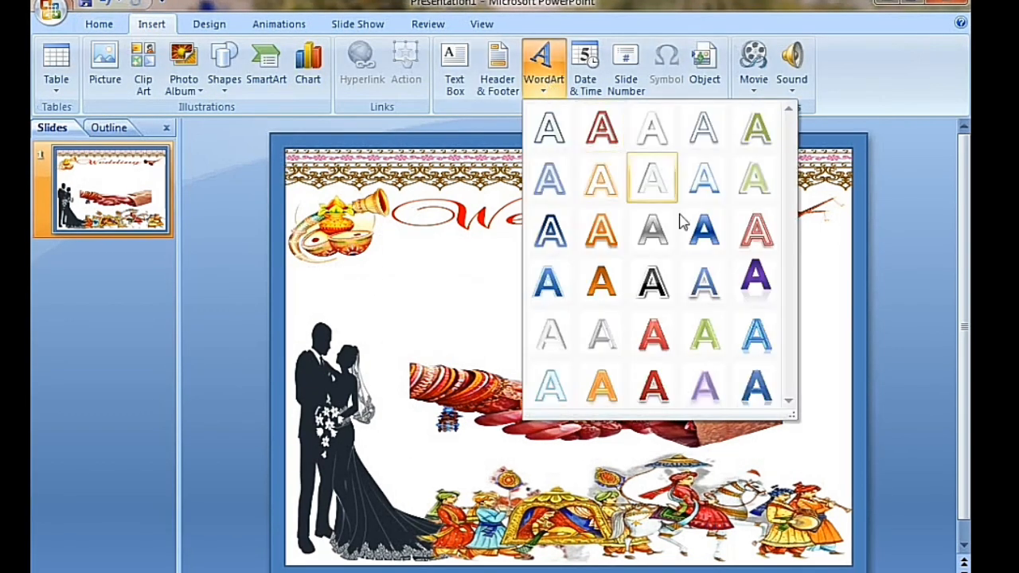
left_click(756, 336)
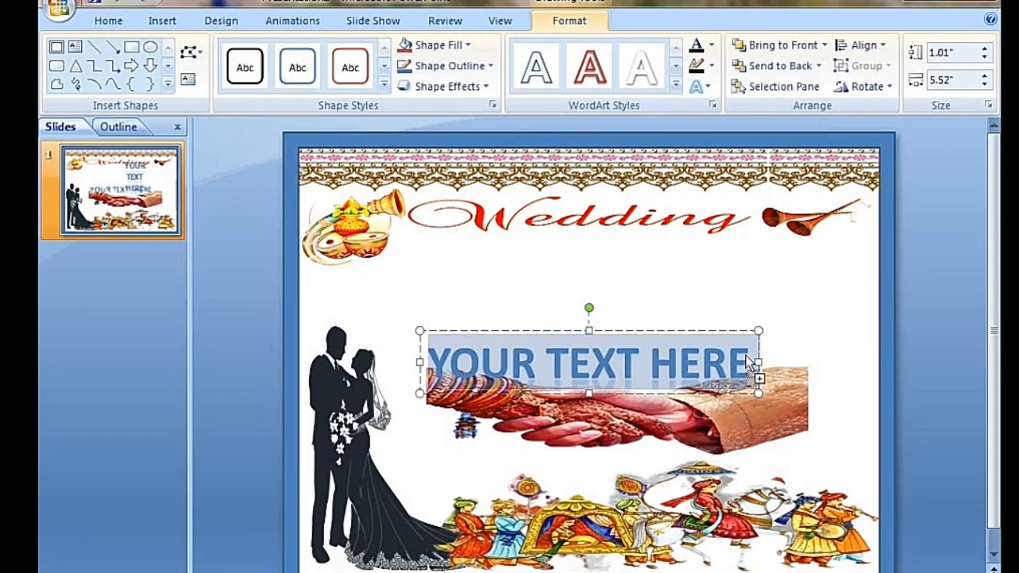
Replace the WordArt placeholder text with the couple's first names in capitals, joined by "and".
left_click(724, 373)
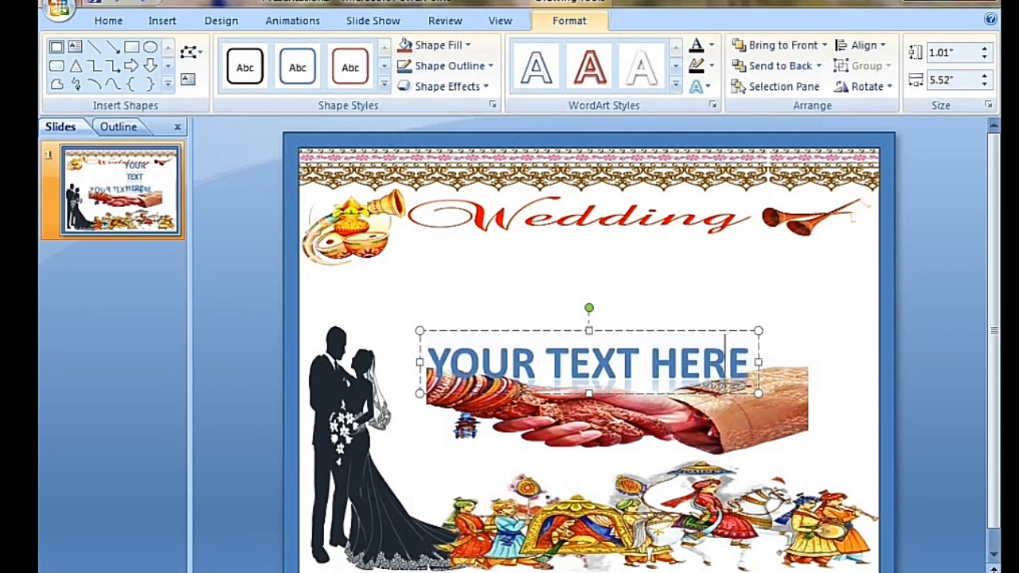
left_click_drag(752, 368, 596, 362)
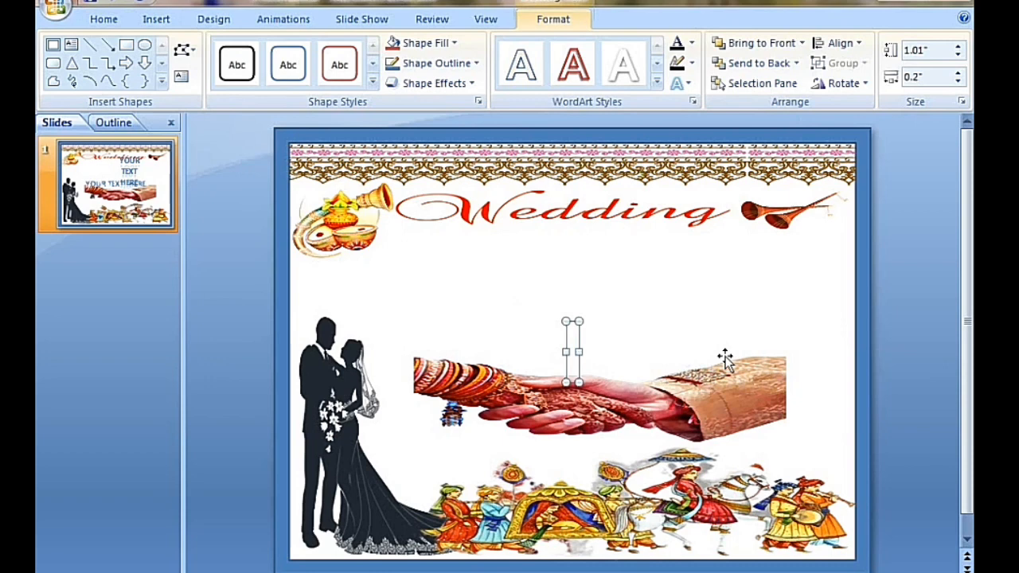
type("LAN")
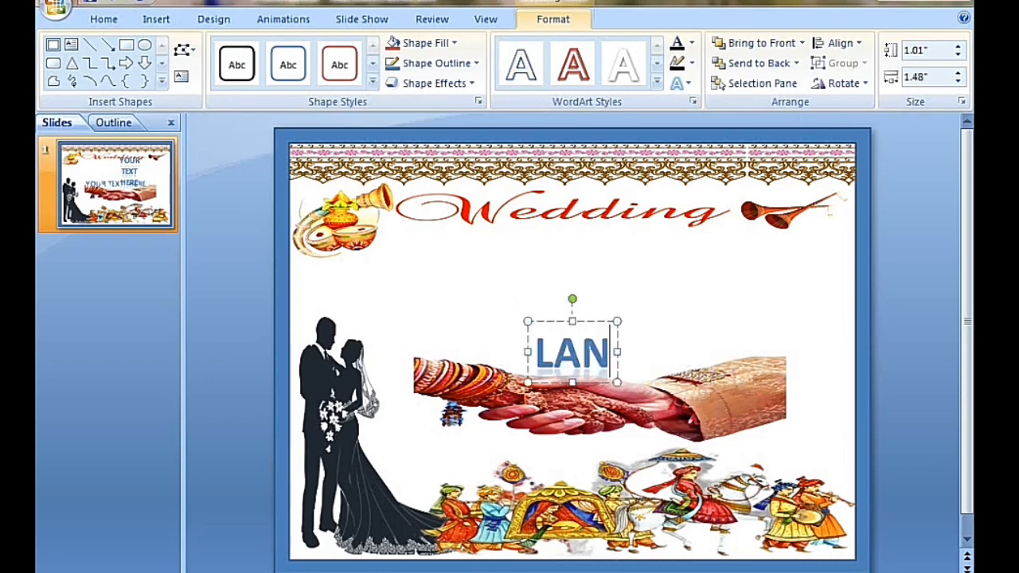
type("A")
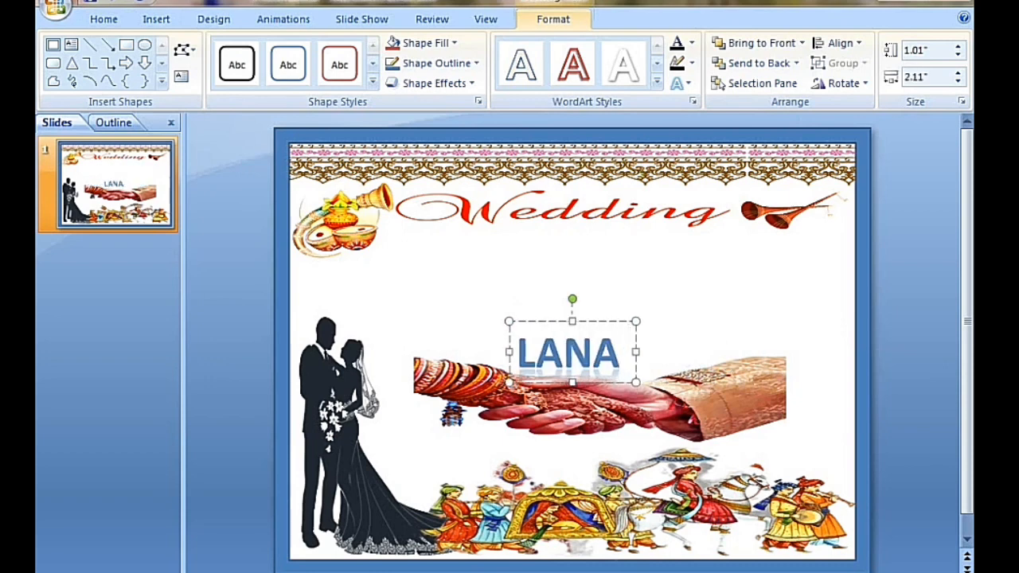
type(" and MIK")
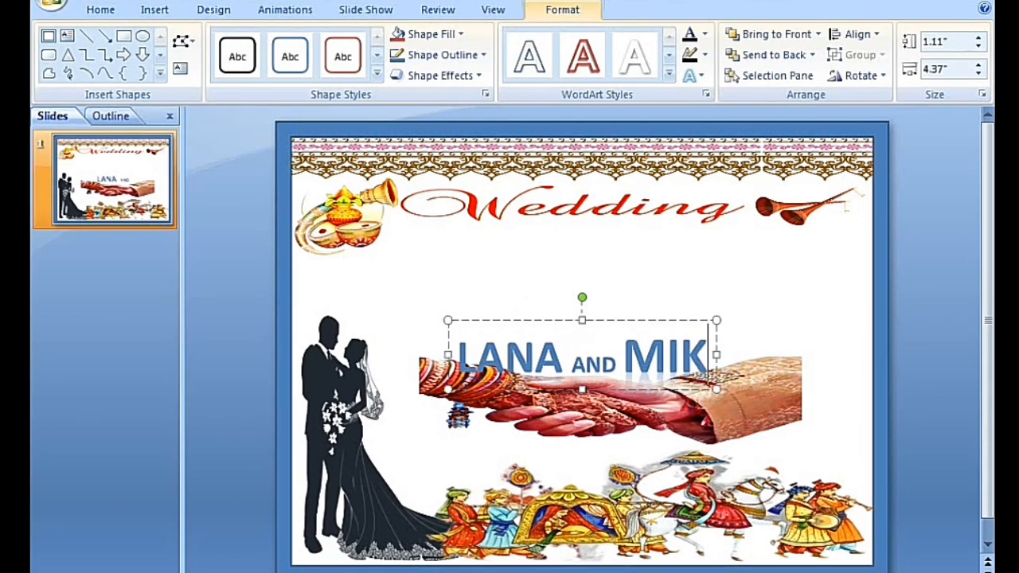
type("E")
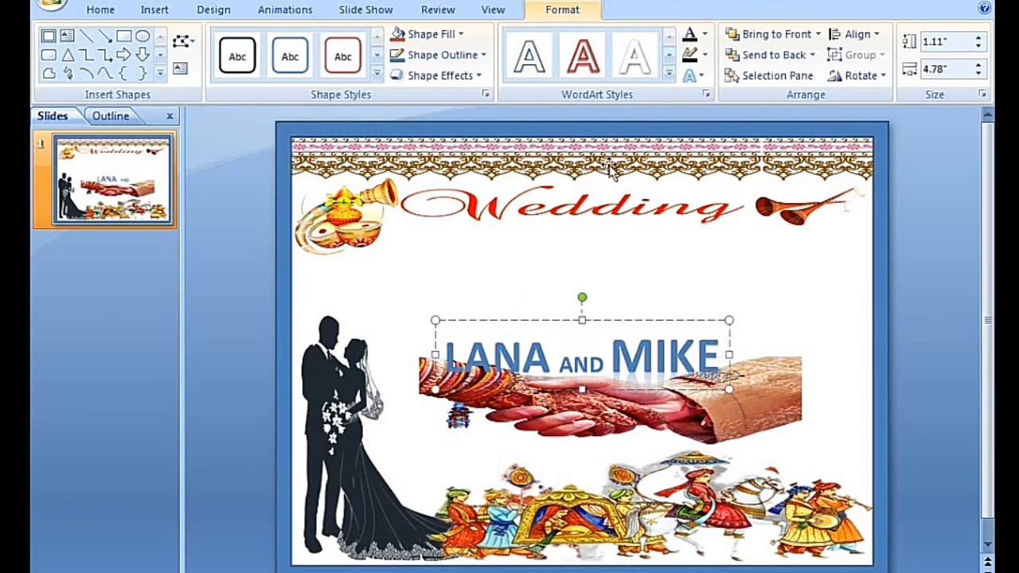
Apply the second bevel in the first row as a shape effect to the couple's names WordArt.
left_click(703, 34)
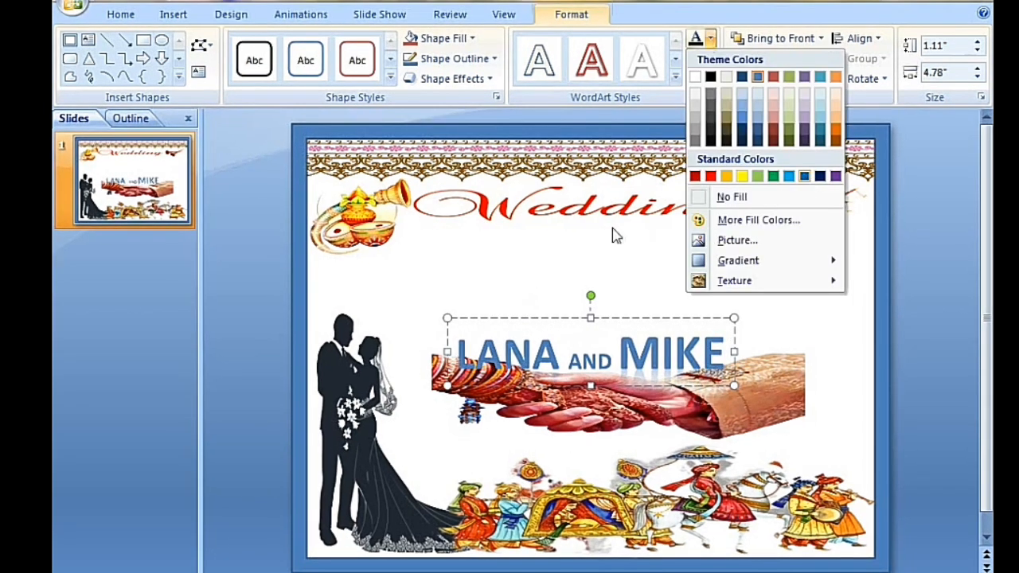
left_click(613, 235)
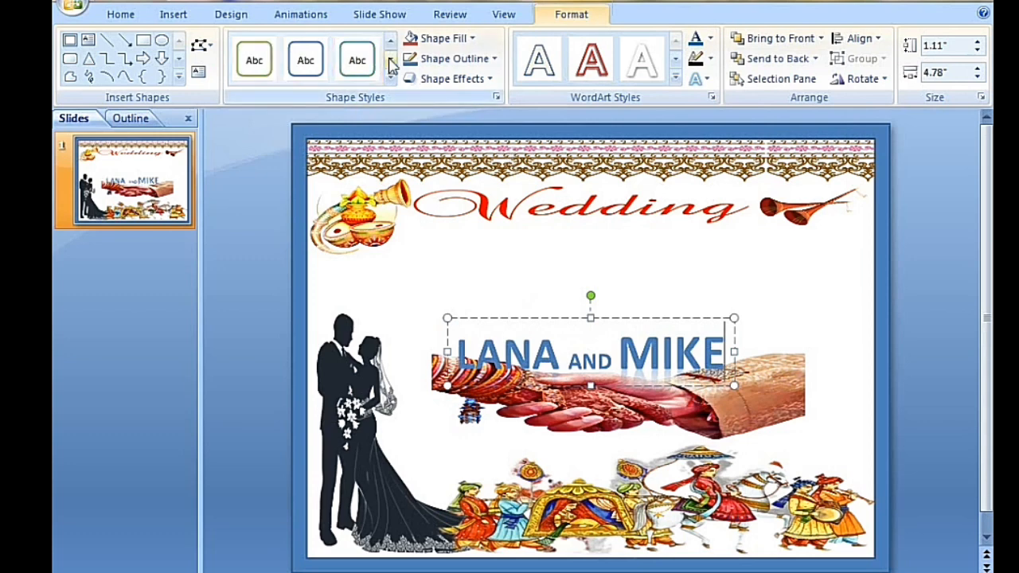
left_click(487, 79)
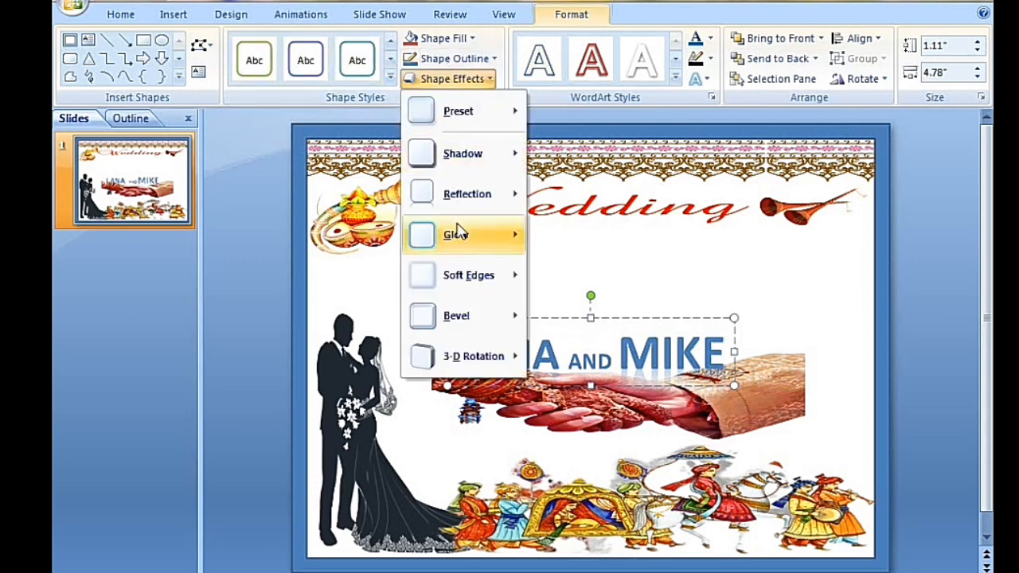
mouse_move(482, 319)
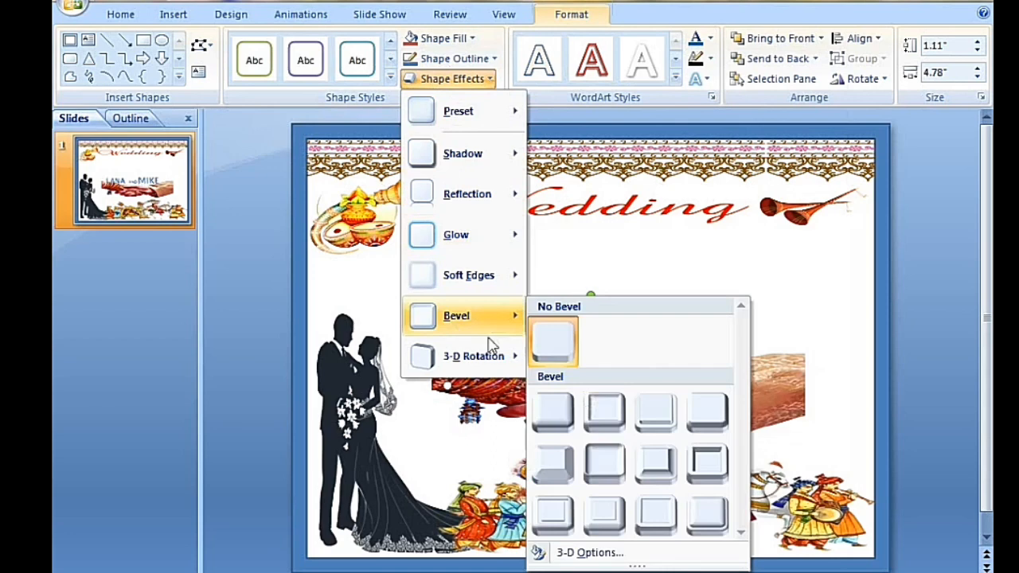
left_click(603, 409)
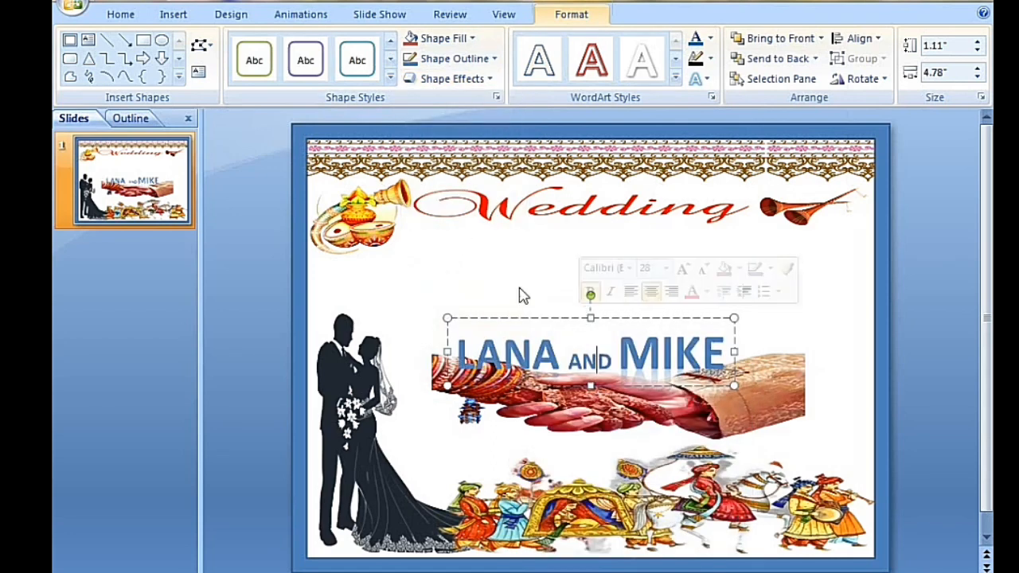
Move the couple's names WordArt up so it sits just above the clasped-hands picture.
left_click(585, 318)
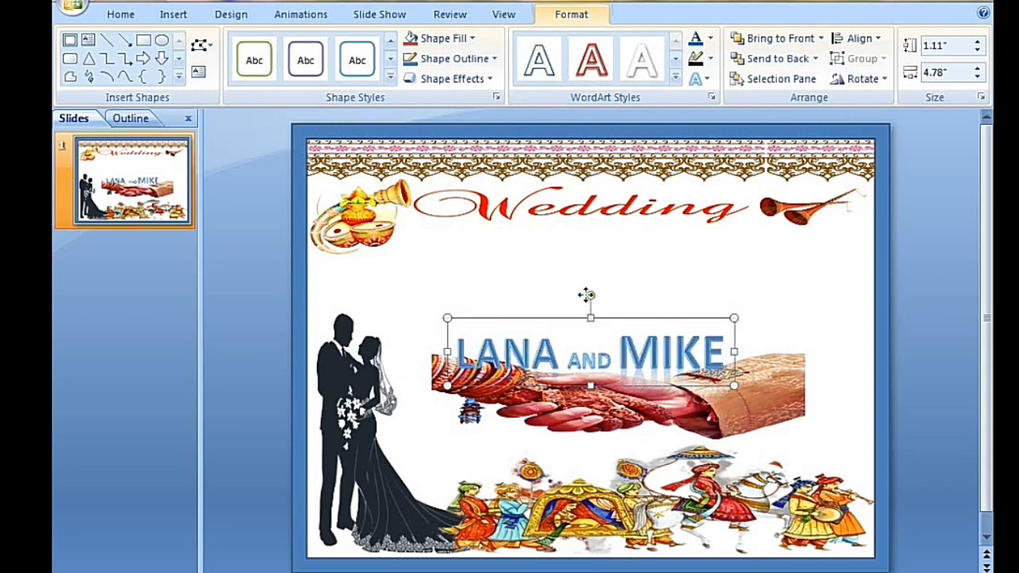
left_click_drag(590, 332, 601, 291)
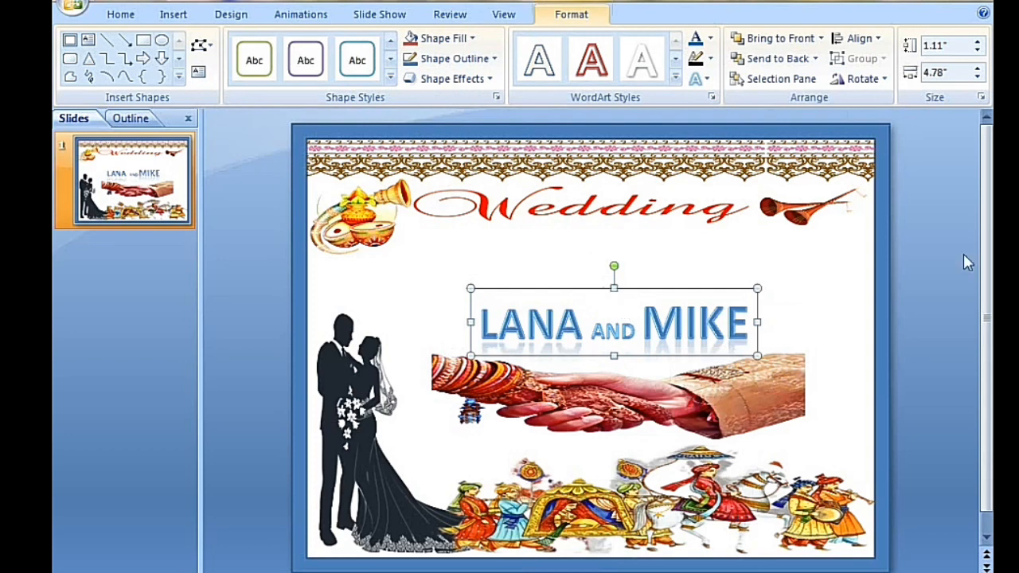
left_click(827, 304)
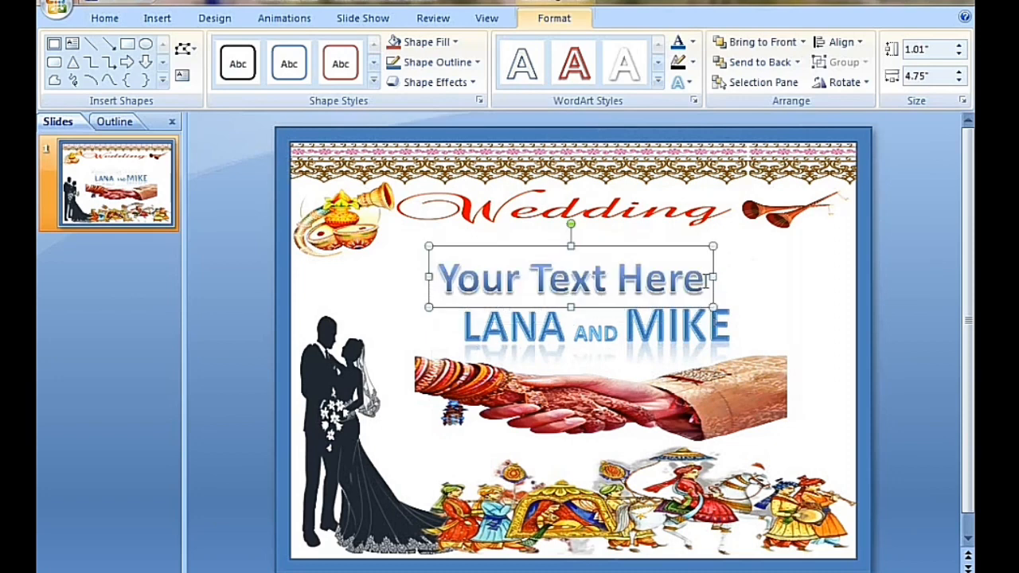
Enter "INVITE TO YOU THEM IN CELEBRATING THE MARRIAGE" as a second WordArt and place it between the Wedding lettering and the couple's names.
left_click(706, 278)
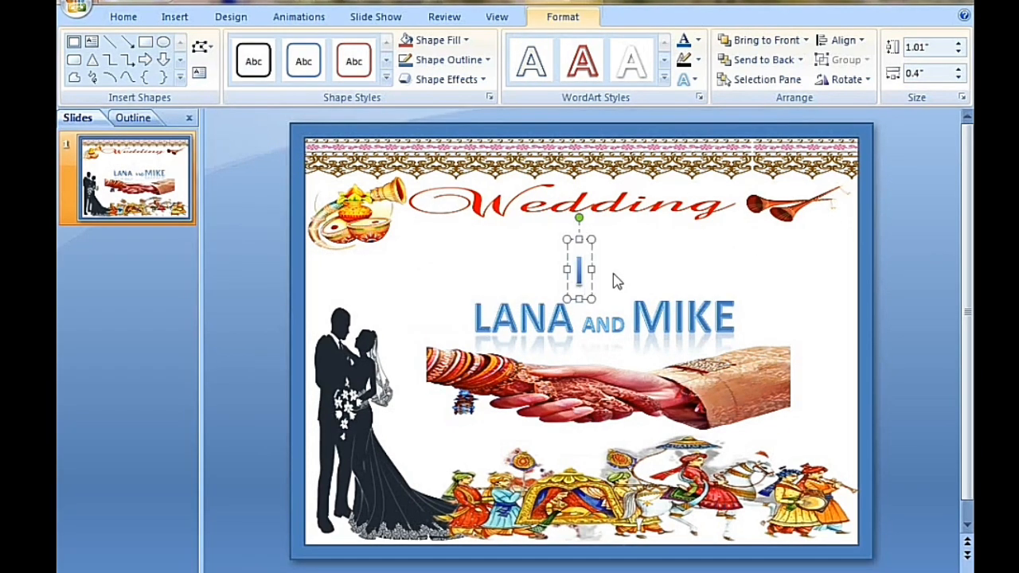
type("N")
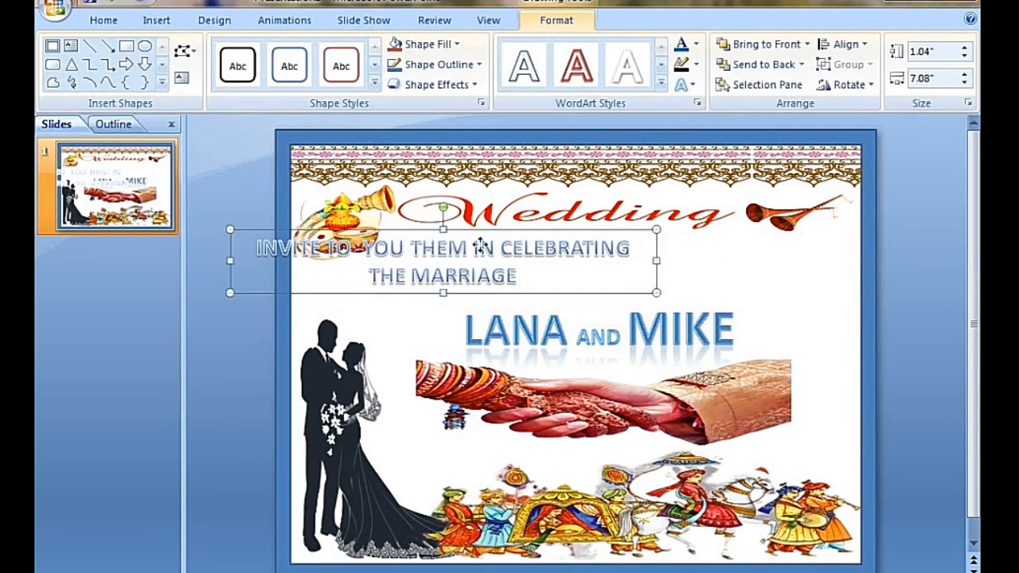
left_click_drag(480, 247, 637, 248)
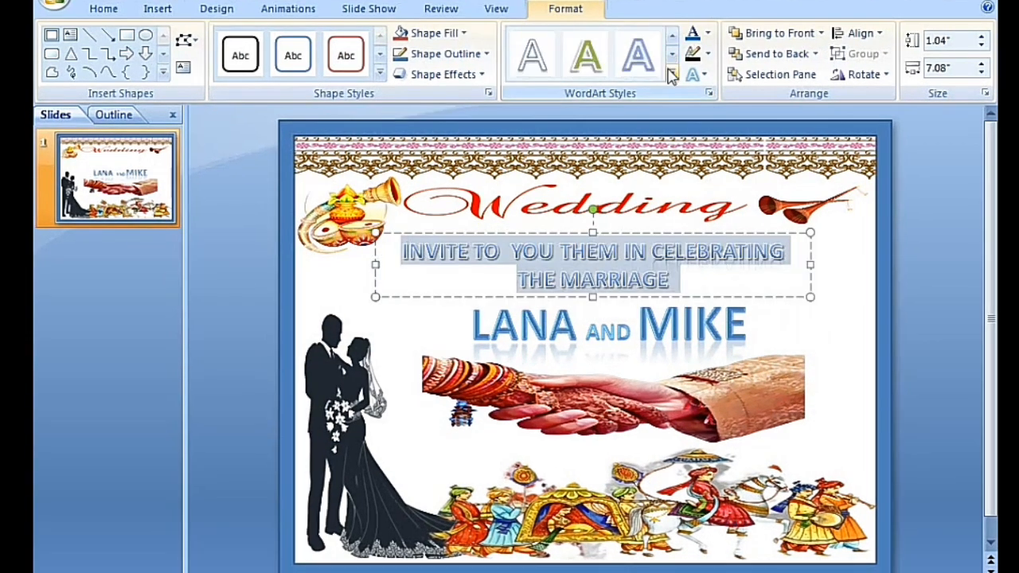
Restyle the invitation line with the solid dark blue WordArt style and the Bradley Hand ITC font.
left_click(672, 74)
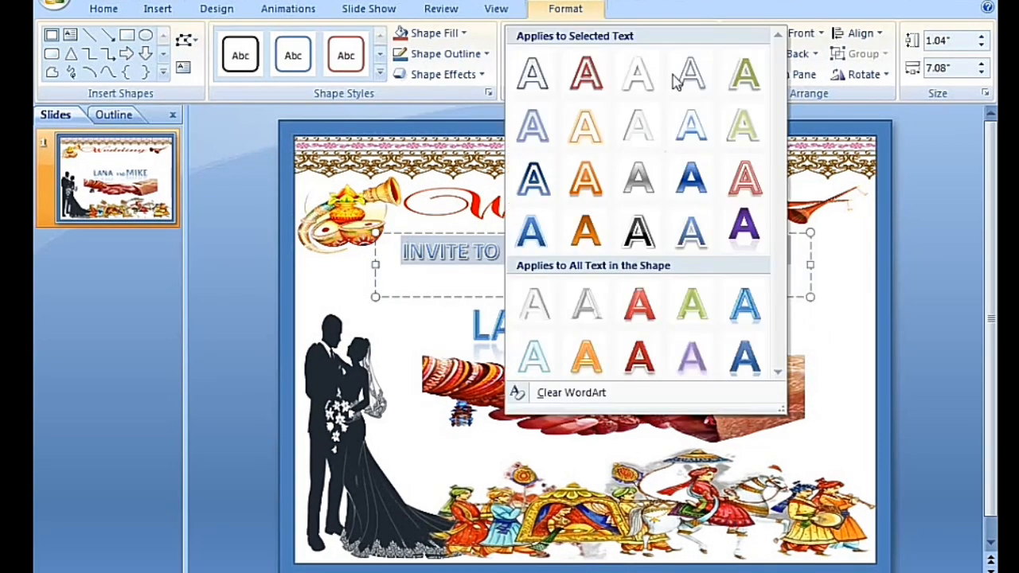
left_click(692, 182)
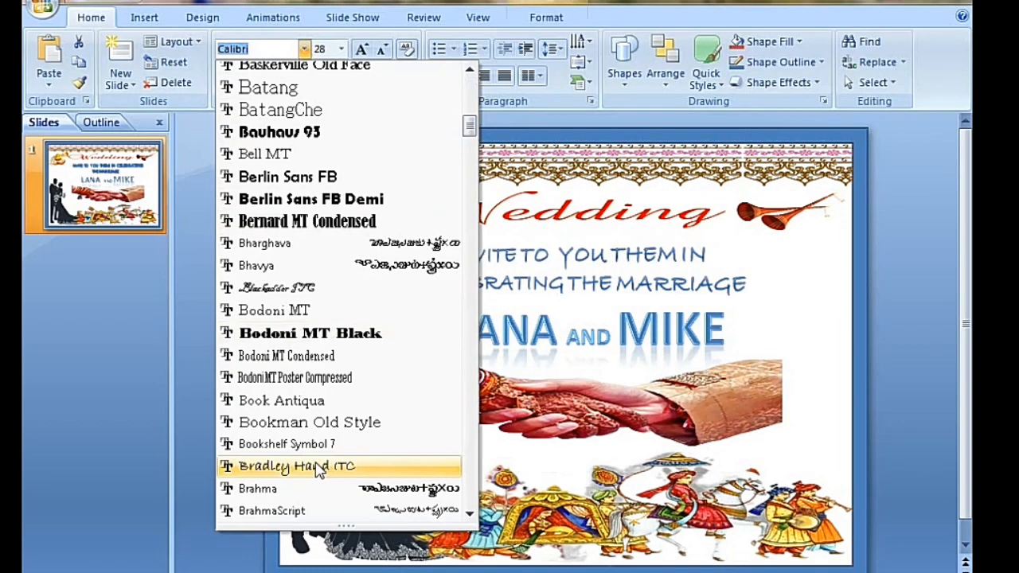
left_click(319, 467)
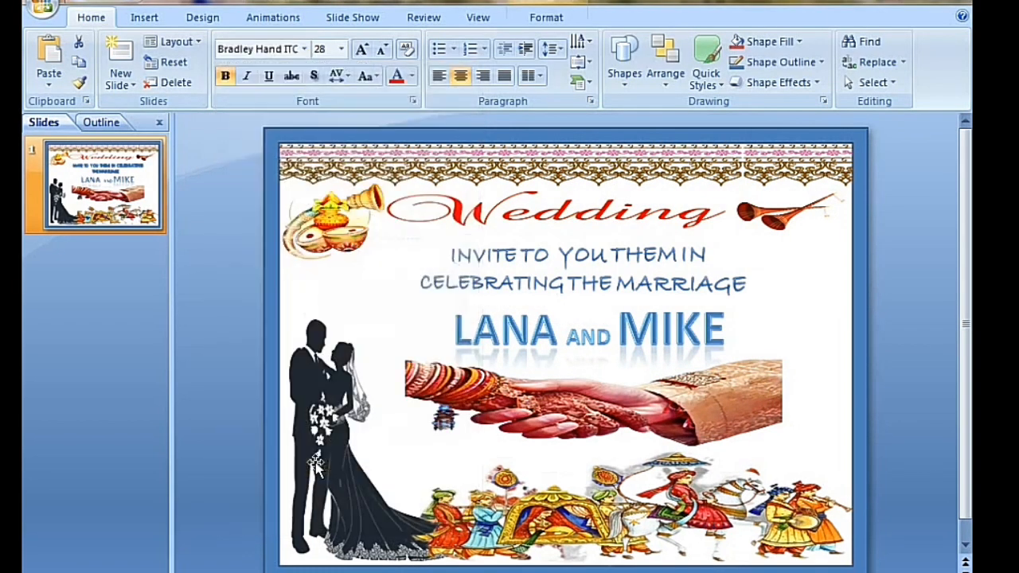
left_click(820, 343)
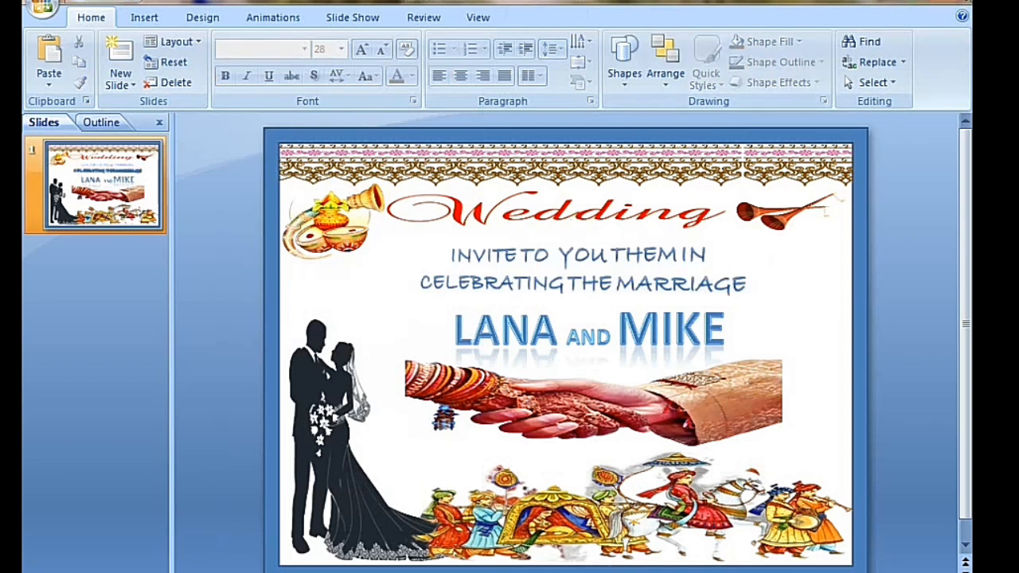
Close the presentation, saving it as Presentation1 in the Documents library as a PowerPoint Presentation.
key("alt+F4")
left_click(427, 374)
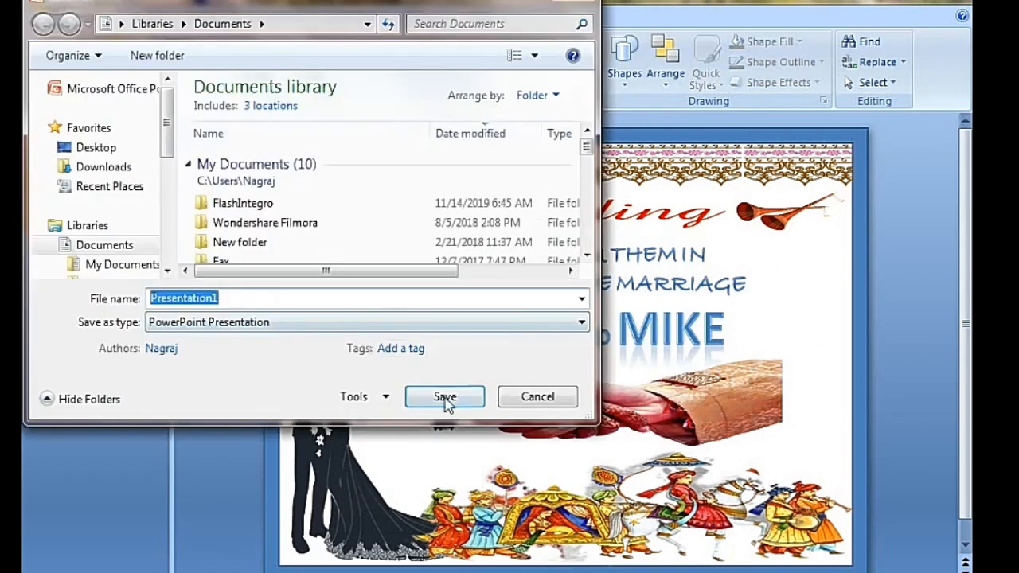
left_click(443, 398)
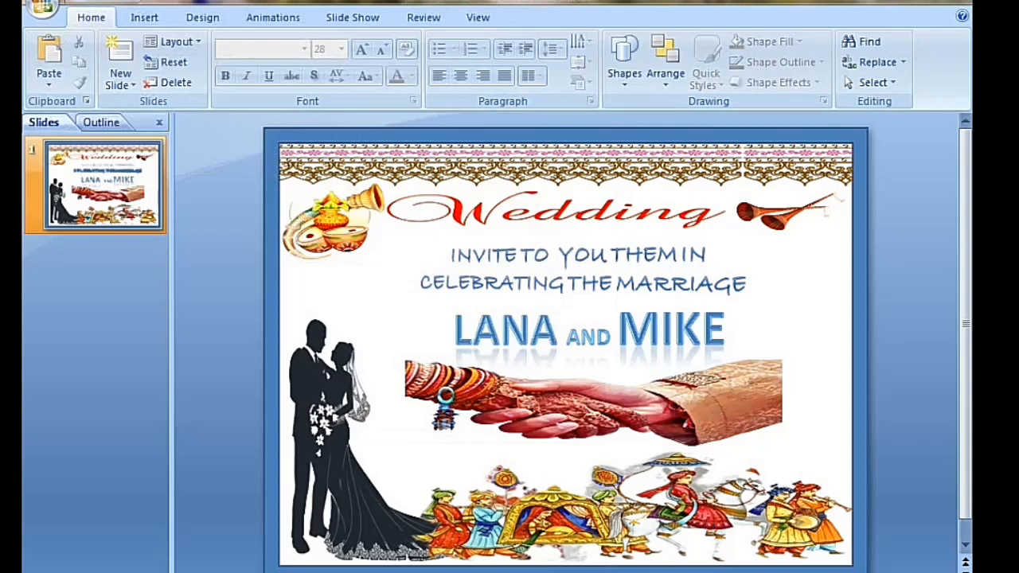